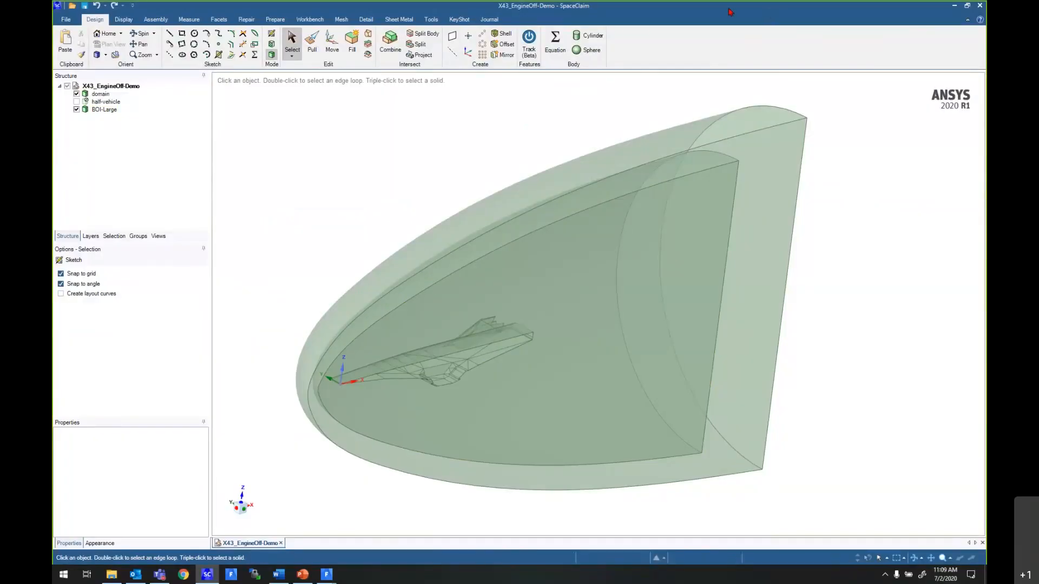
- Review the domain and vehicle geometry, then highlight the Outlet, BOI-large and Inlet named selections
{"action": "mouse_move", "coordinate": [883, 212]}
{"action": "middle_mouse_down"}
{"action": "mouse_move", "coordinate": [858, 190]}
{"action": "mouse_move", "coordinate": [872, 193]}
{"action": "mouse_move", "coordinate": [811, 169]}
{"action": "middle_mouse_up"}
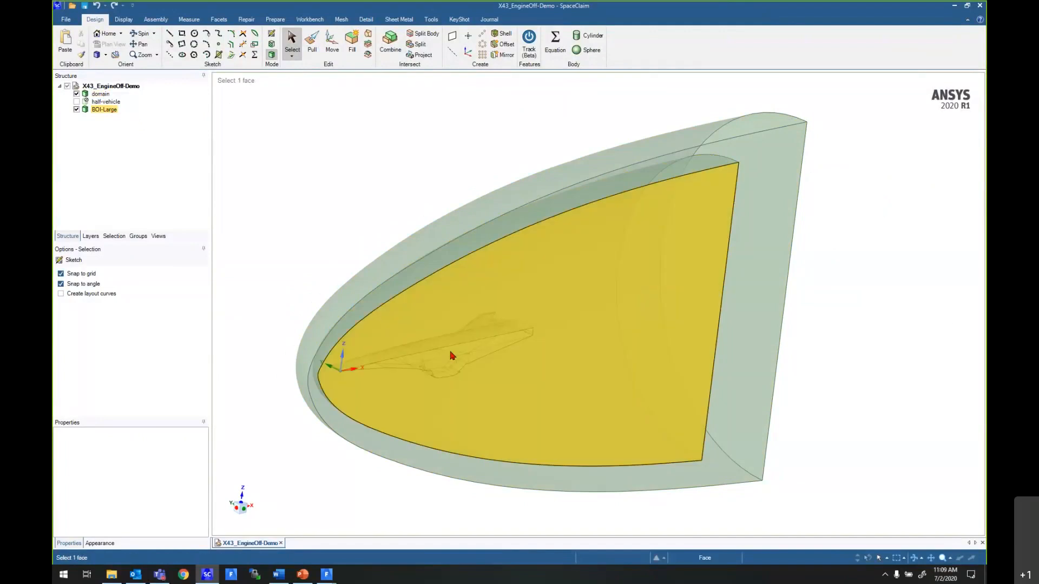
{"action": "mouse_move", "coordinate": [868, 225]}
{"action": "middle_mouse_down"}
{"action": "mouse_move", "coordinate": [673, 208]}
{"action": "mouse_move", "coordinate": [658, 241]}
{"action": "mouse_move", "coordinate": [861, 209]}
{"action": "middle_mouse_up"}
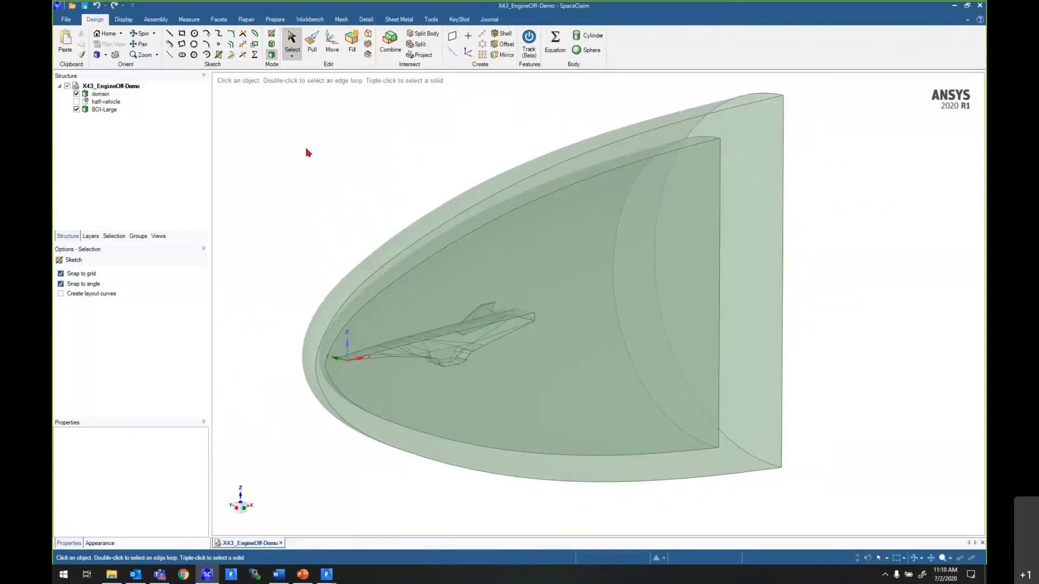
{"action": "middle_click_drag", "start_coordinate": [338, 158], "coordinate": [358, 162]}
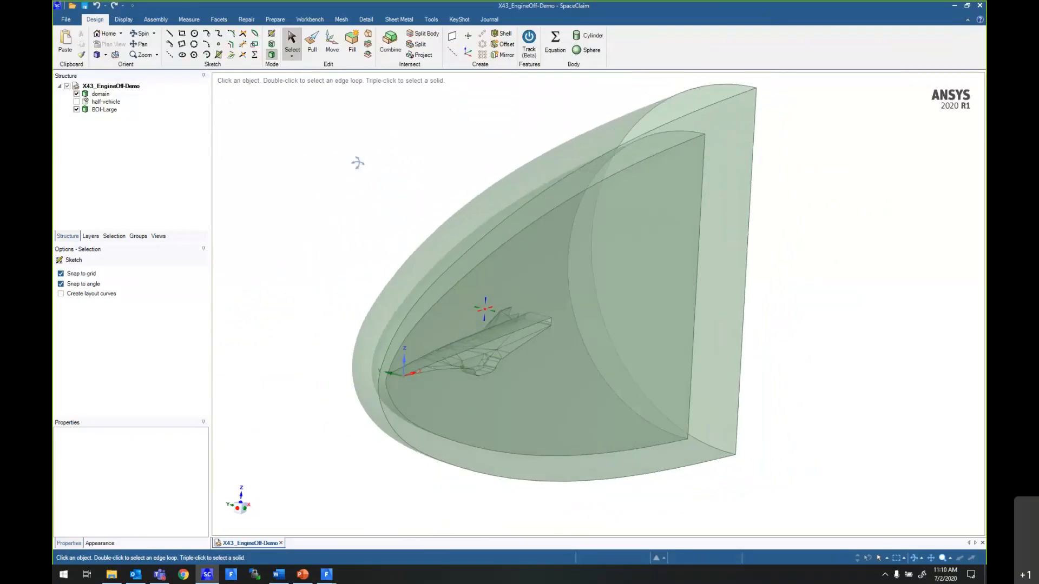
{"action": "left_click", "coordinate": [138, 236]}
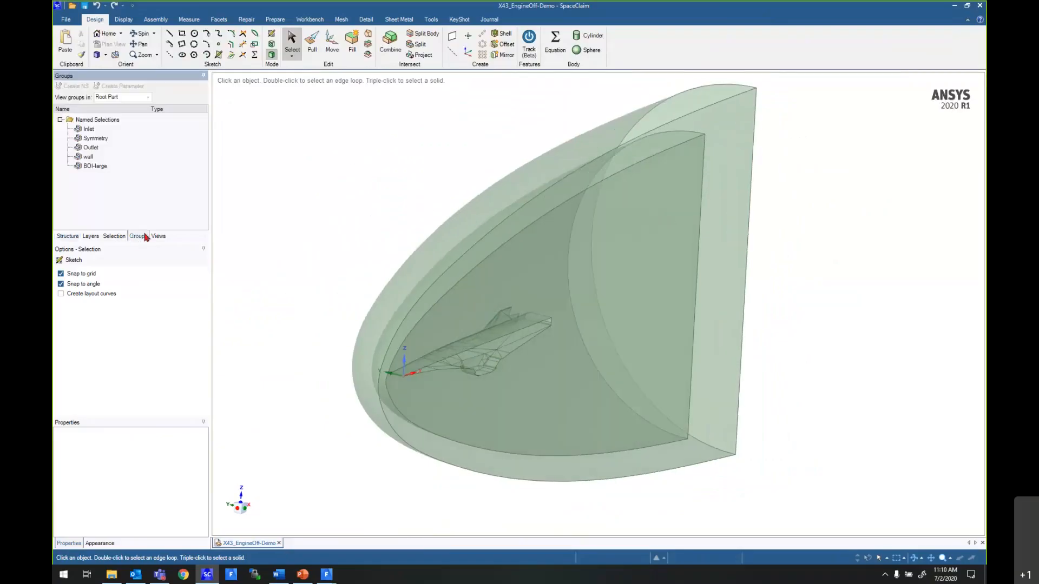
{"action": "left_click", "coordinate": [124, 148]}
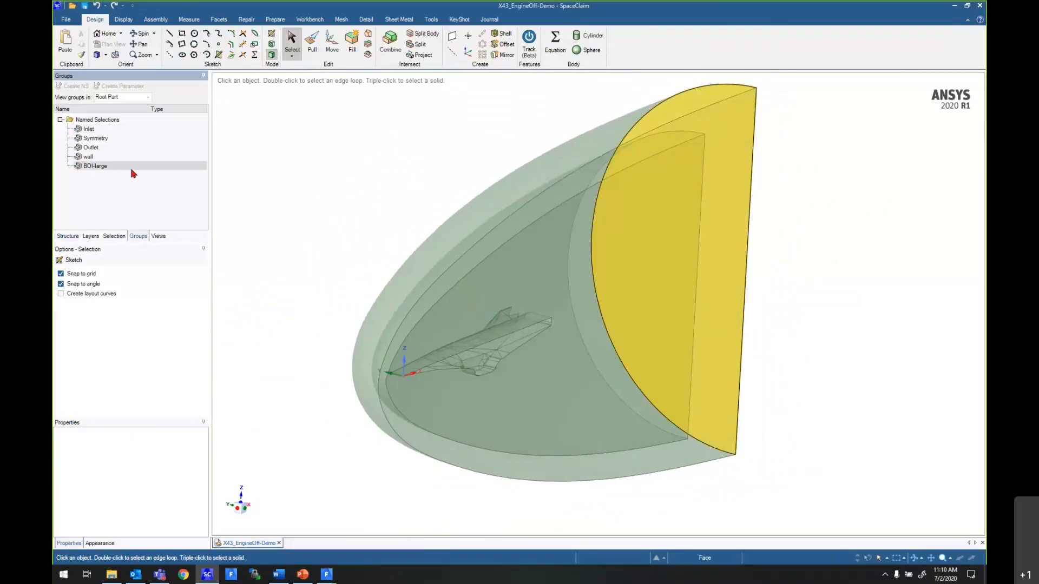
{"action": "left_click", "coordinate": [131, 167]}
{"action": "left_click", "coordinate": [124, 130]}
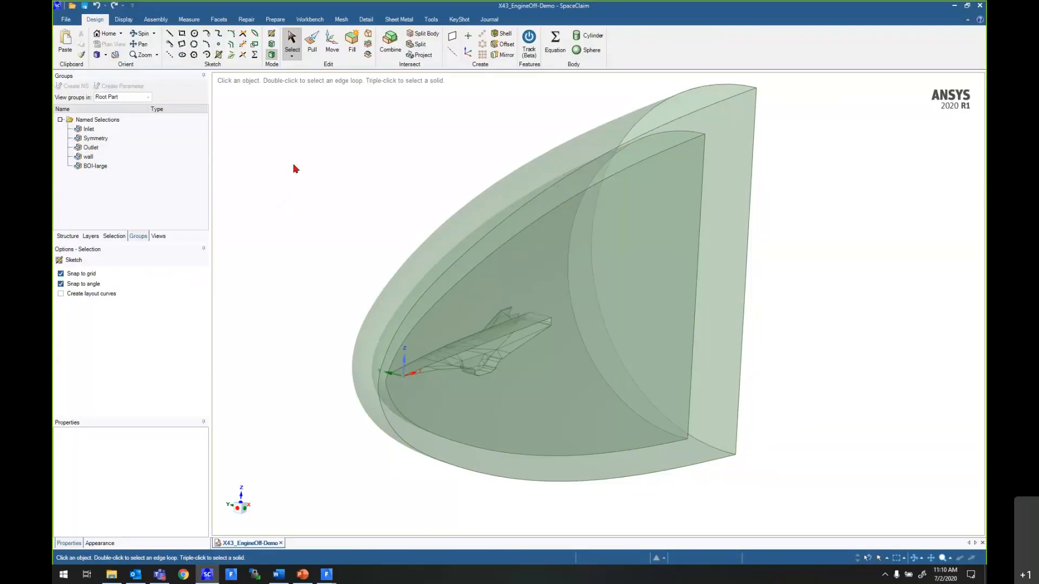
- Transfer the geometry to Fluent 2020 R1 with the Watertight Geometry Workflow using the launcher's default settings, and maximize the Fluent window
{"action": "left_click", "coordinate": [311, 20]}
{"action": "left_click", "coordinate": [670, 63]}
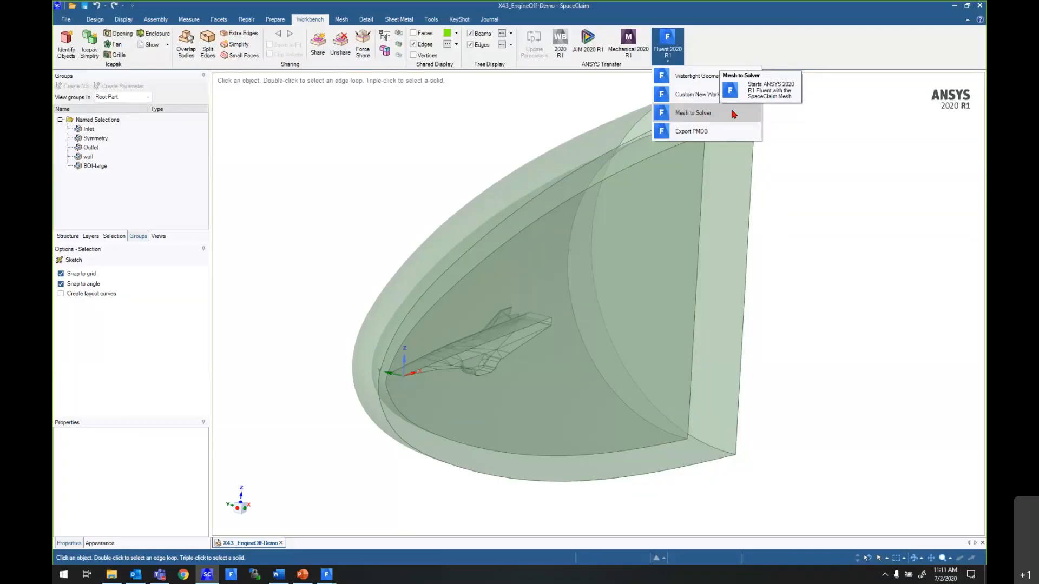
{"action": "left_click", "coordinate": [704, 81]}
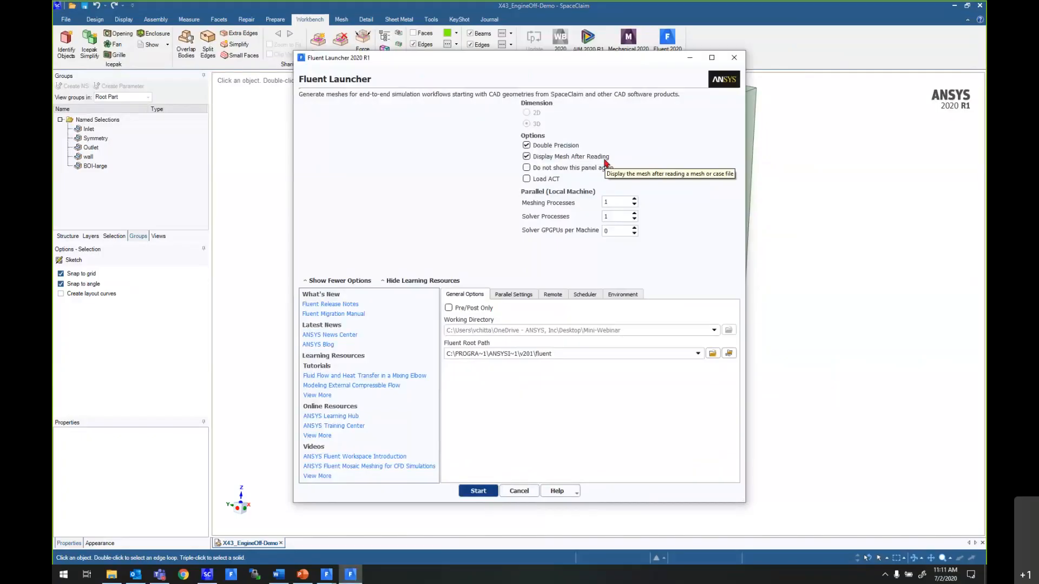
{"action": "double_click", "coordinate": [618, 200]}
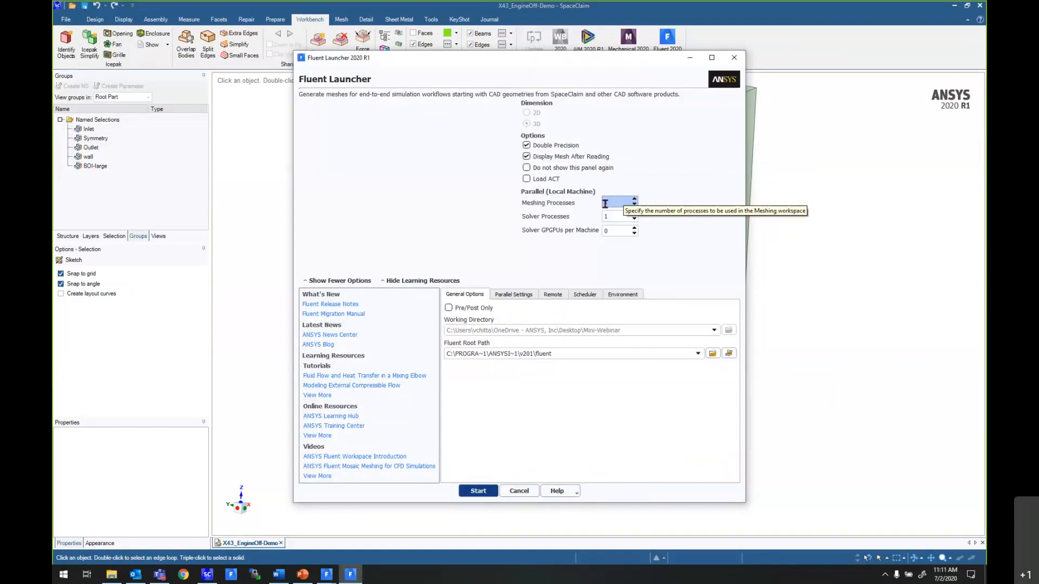
{"action": "left_click", "coordinate": [479, 493]}
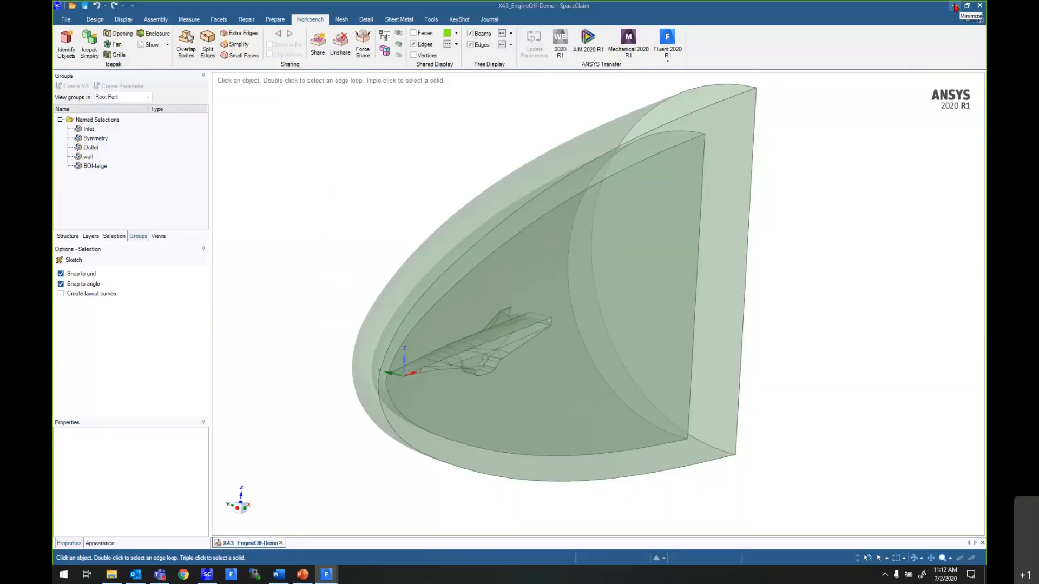
{"action": "left_click", "coordinate": [954, 6]}
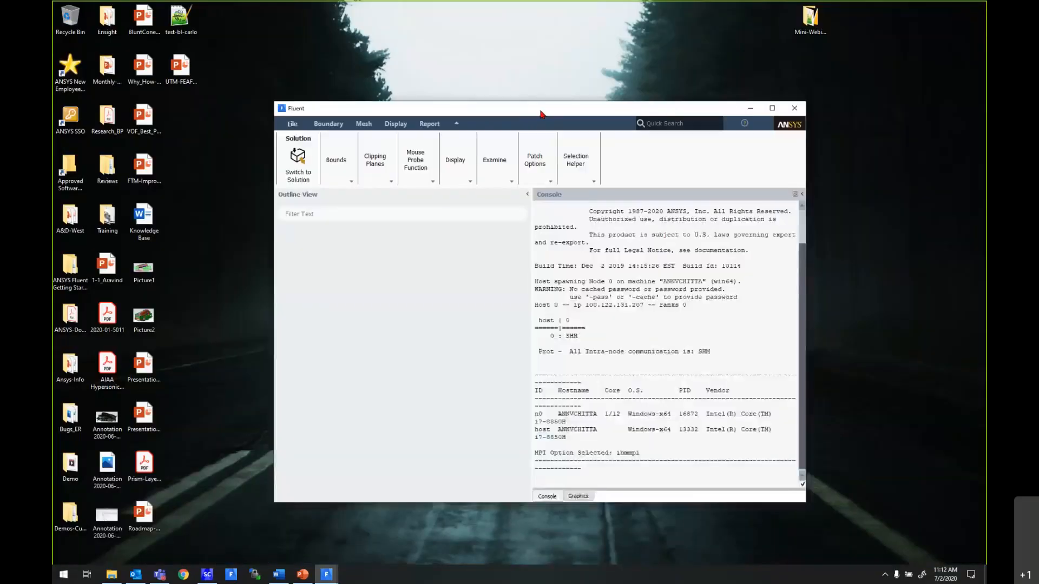
{"action": "double_click", "coordinate": [540, 111]}
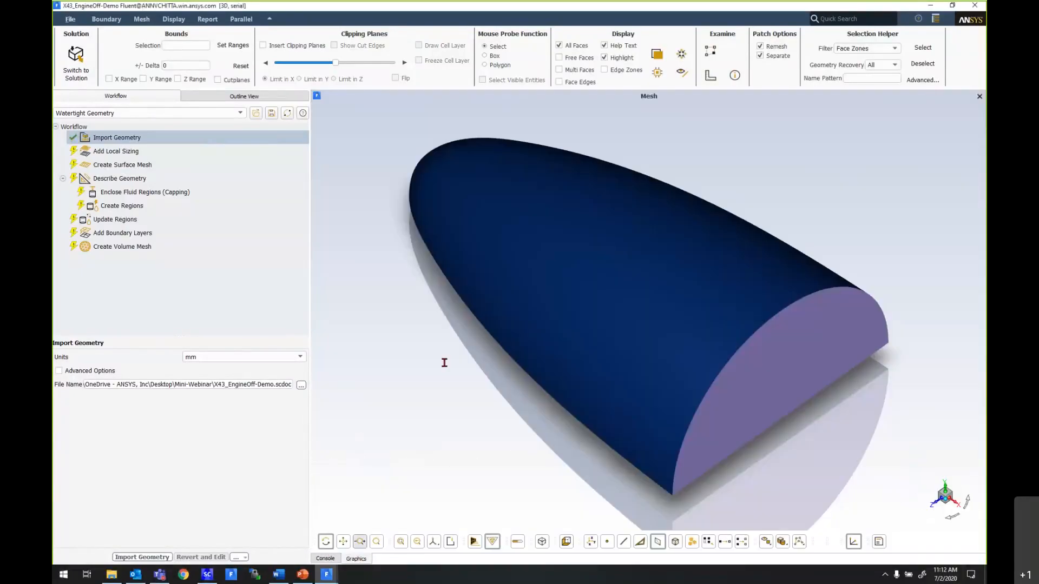
- Insert a clipping plane limited in X through the imported geometry and shift it slightly to inspect the vehicle inside
{"action": "left_click_drag", "start_coordinate": [444, 363], "coordinate": [582, 353]}
{"action": "mouse_move", "coordinate": [482, 268]}
{"action": "left_mouse_down"}
{"action": "mouse_move", "coordinate": [689, 299]}
{"action": "mouse_move", "coordinate": [480, 268]}
{"action": "left_mouse_up"}
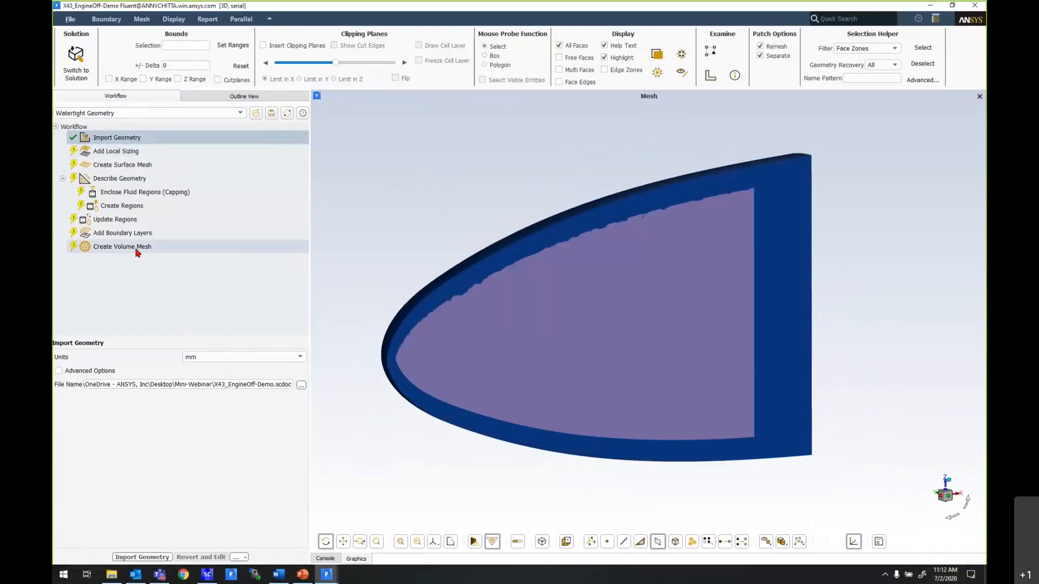
{"action": "left_click_drag", "start_coordinate": [359, 192], "coordinate": [785, 280]}
{"action": "left_click_drag", "start_coordinate": [620, 275], "coordinate": [569, 288]}
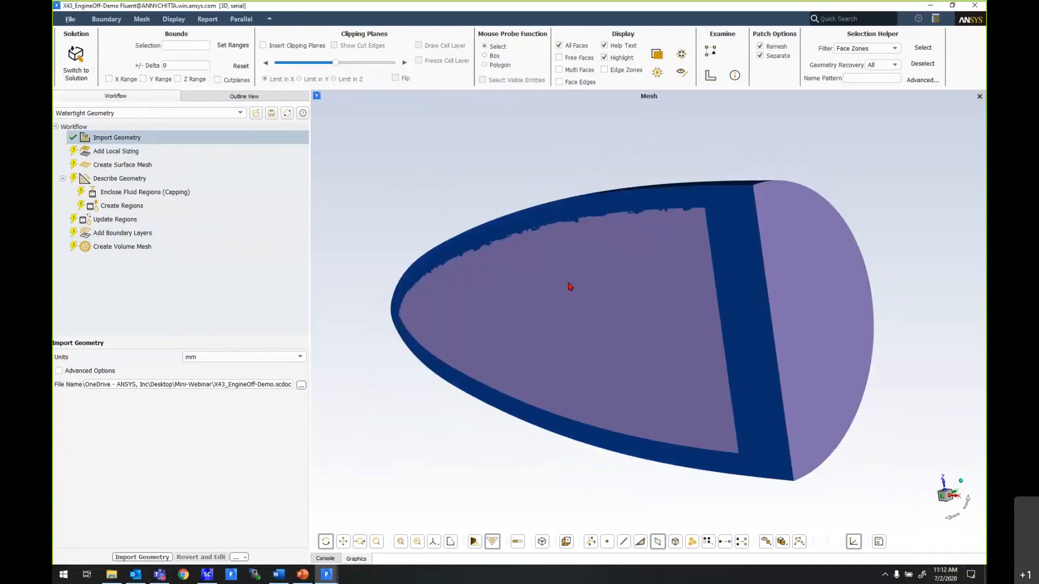
{"action": "left_click", "coordinate": [306, 46]}
{"action": "left_click_drag", "start_coordinate": [614, 259], "coordinate": [424, 282]}
{"action": "scroll", "coordinate": [757, 269], "scroll_direction": "up", "scroll_amount": 5}
{"action": "scroll", "coordinate": [589, 315], "scroll_direction": "up", "scroll_amount": 2}
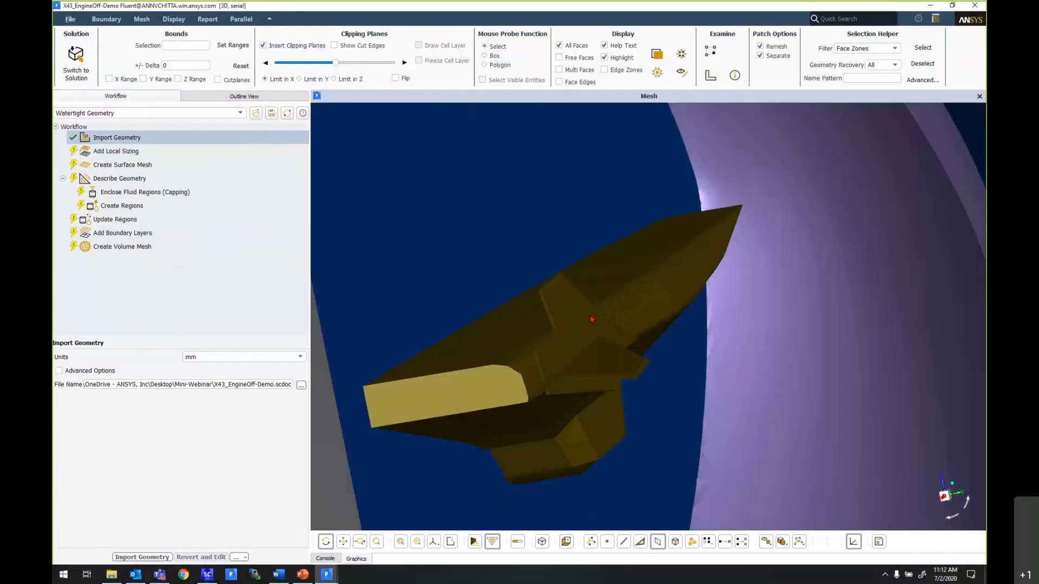
{"action": "scroll", "coordinate": [590, 315], "scroll_direction": "down", "scroll_amount": 8}
{"action": "left_click_drag", "start_coordinate": [594, 321], "coordinate": [622, 311]}
{"action": "mouse_move", "coordinate": [336, 64]}
{"action": "left_mouse_down"}
{"action": "mouse_move", "coordinate": [303, 65]}
{"action": "mouse_move", "coordinate": [331, 67]}
{"action": "left_mouse_up"}
{"action": "left_click_drag", "start_coordinate": [477, 266], "coordinate": [582, 251]}
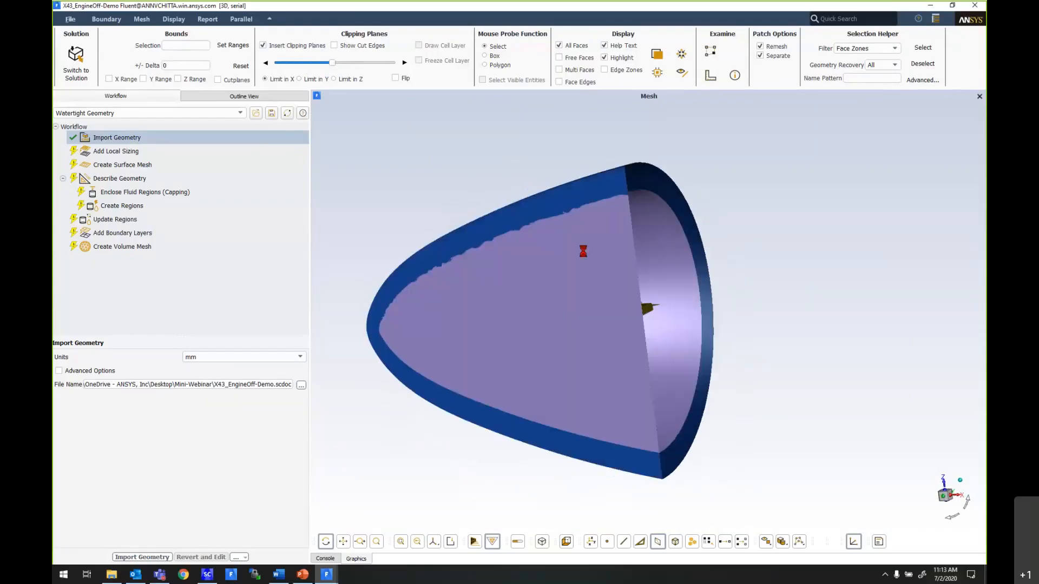
- Limit the clipping plane in Y, flip it and move it near the start of its range to expose the whole vehicle
{"action": "left_click", "coordinate": [299, 79]}
{"action": "left_click_drag", "start_coordinate": [448, 243], "coordinate": [543, 271]}
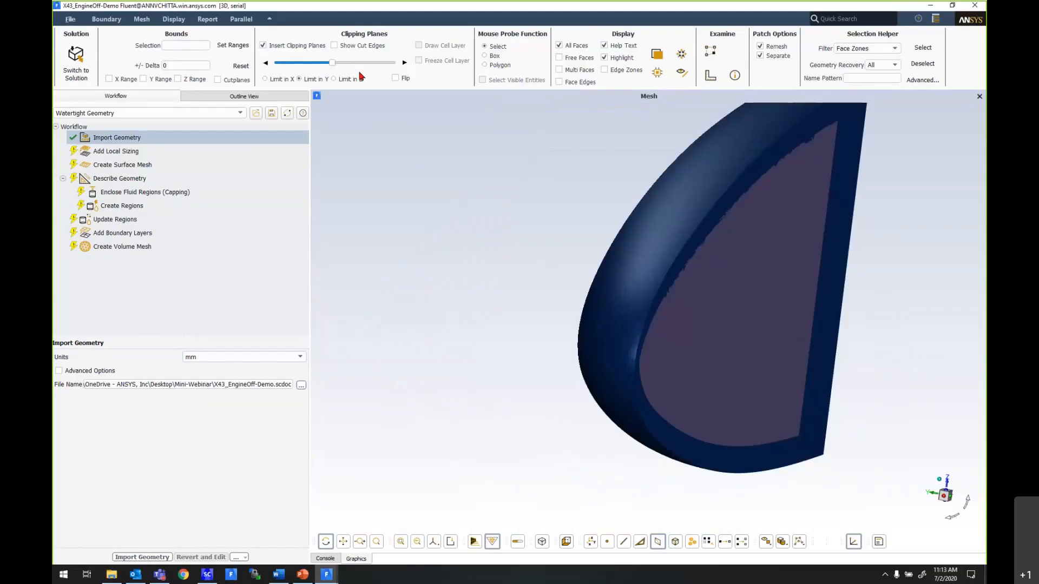
{"action": "left_click", "coordinate": [403, 79]}
{"action": "left_click", "coordinate": [395, 78]}
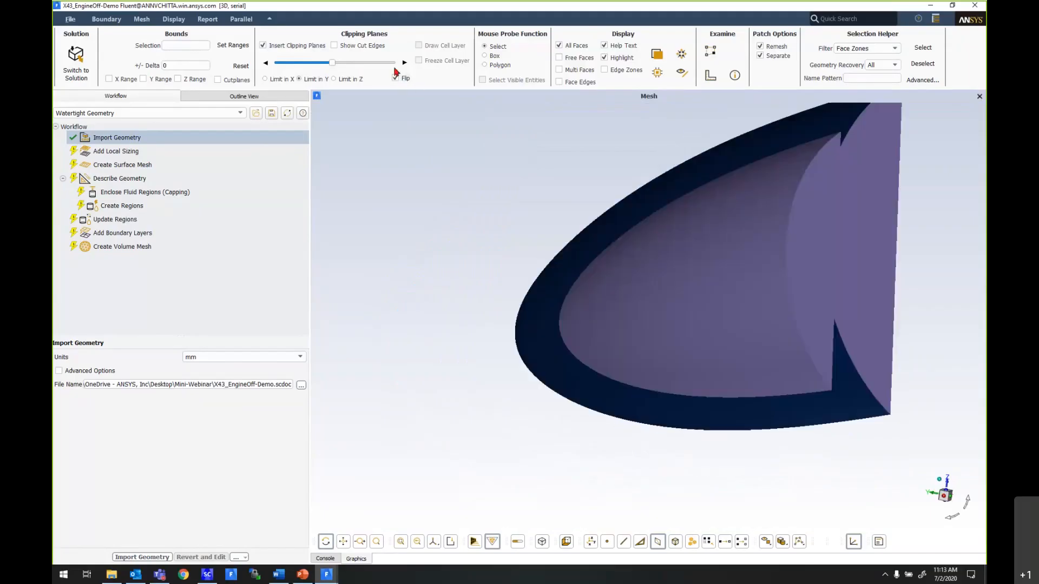
{"action": "left_click_drag", "start_coordinate": [327, 66], "coordinate": [279, 64]}
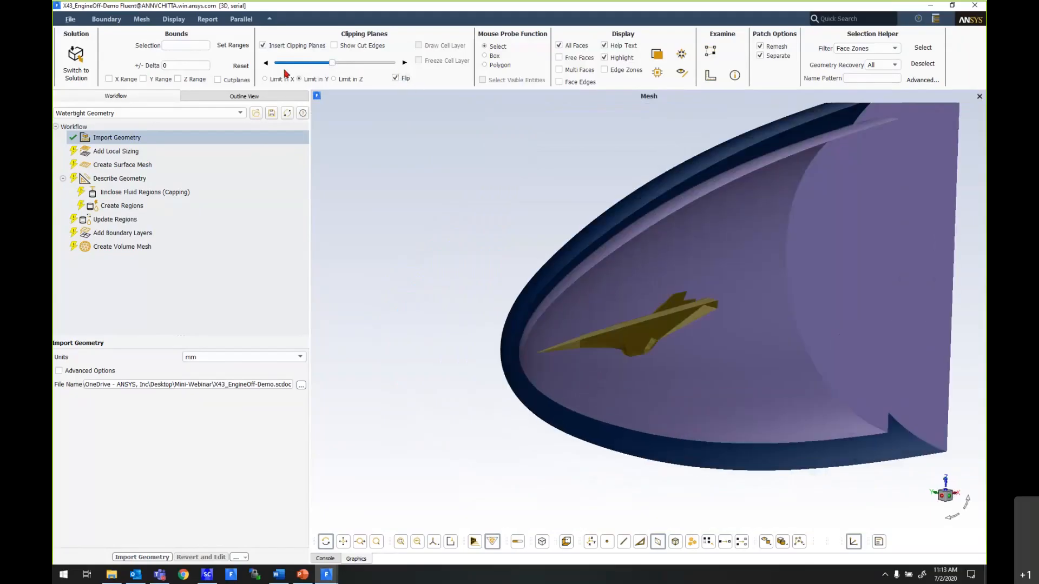
{"action": "scroll", "coordinate": [549, 259], "scroll_direction": "down", "scroll_amount": 3}
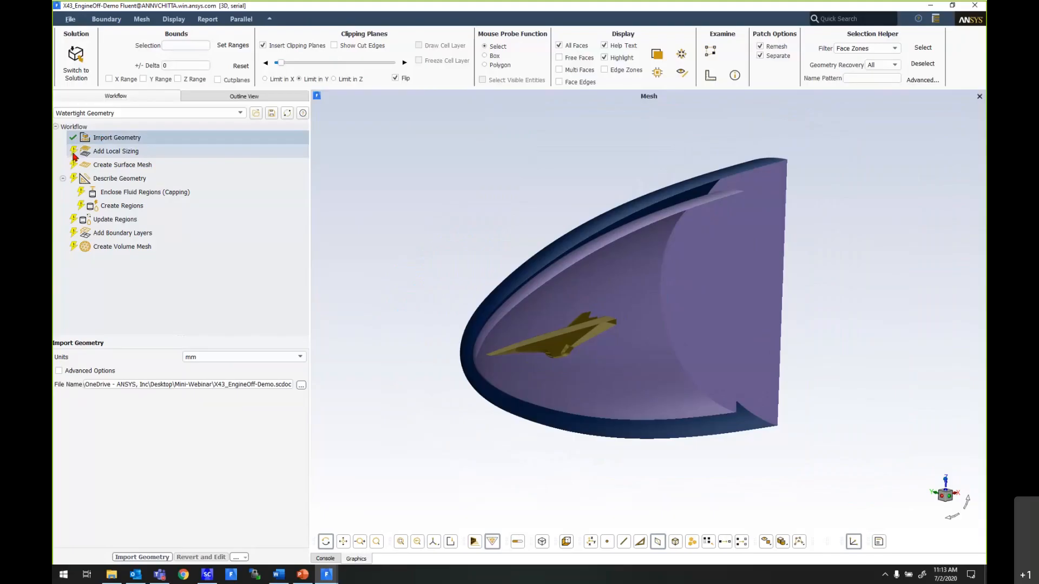
- Define a Body Of Influence local sizing on the x43_engineoff-demo-boi-large label with a target mesh size of 50 mm
{"action": "left_click", "coordinate": [106, 153]}
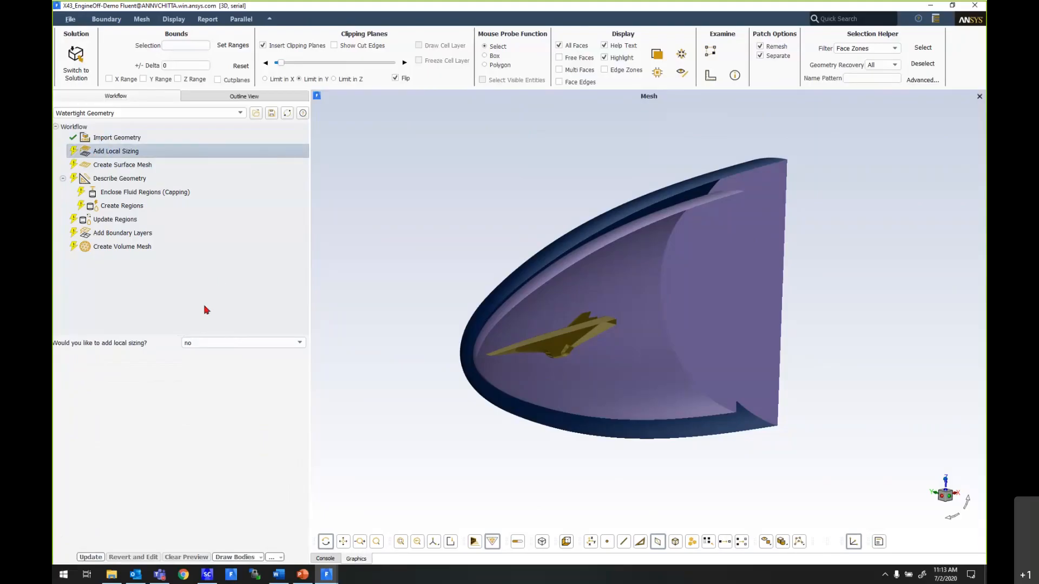
{"action": "left_click", "coordinate": [216, 343]}
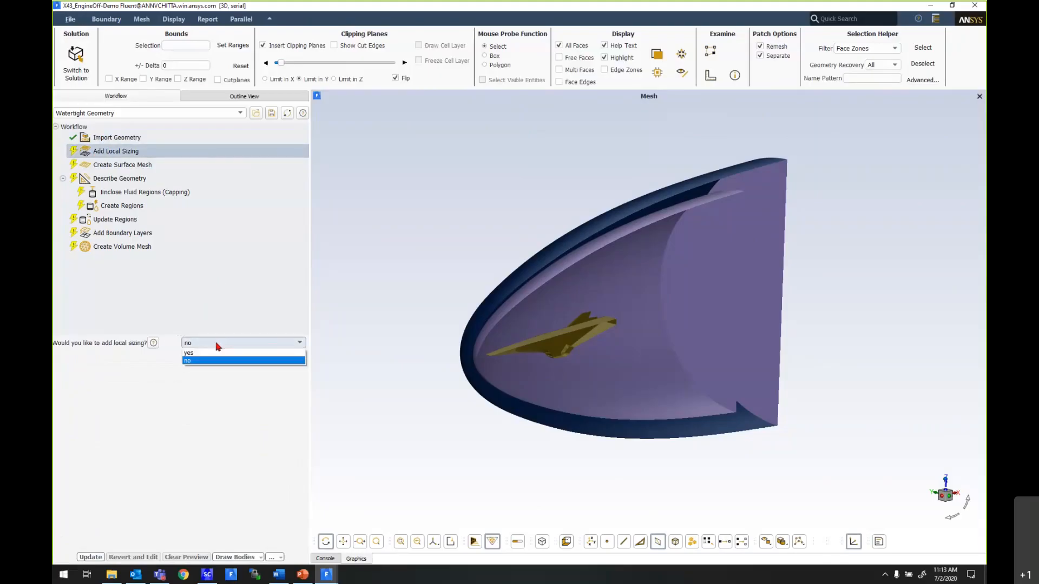
{"action": "left_click", "coordinate": [214, 352]}
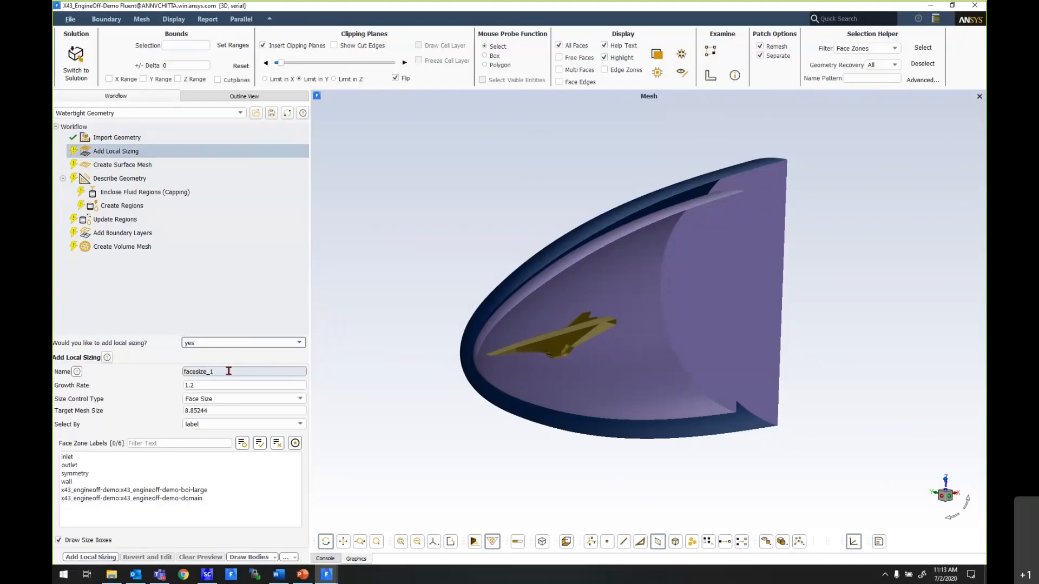
{"action": "left_click", "coordinate": [219, 490]}
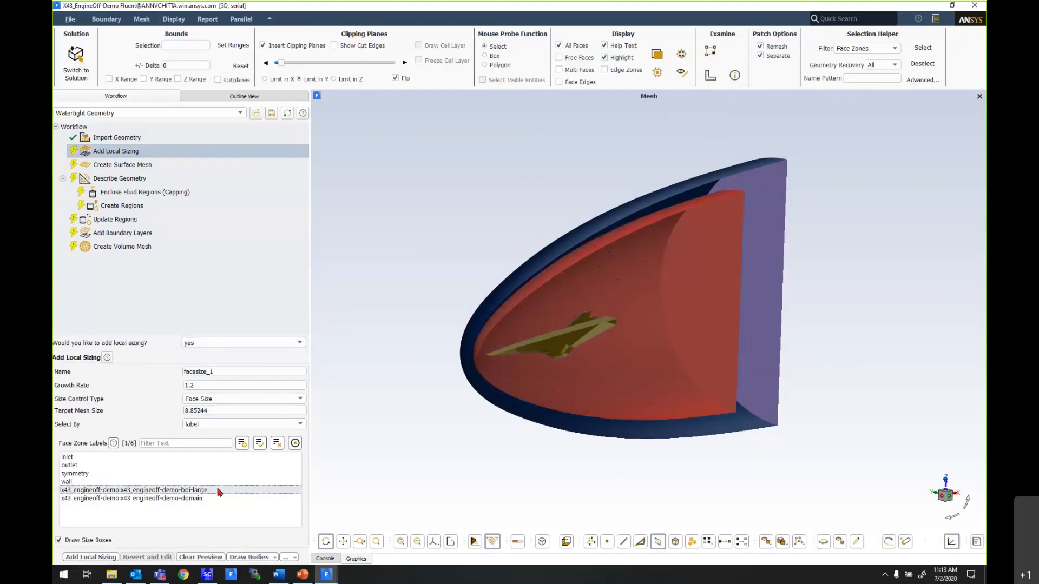
{"action": "left_click", "coordinate": [222, 398]}
{"action": "left_click", "coordinate": [221, 425]}
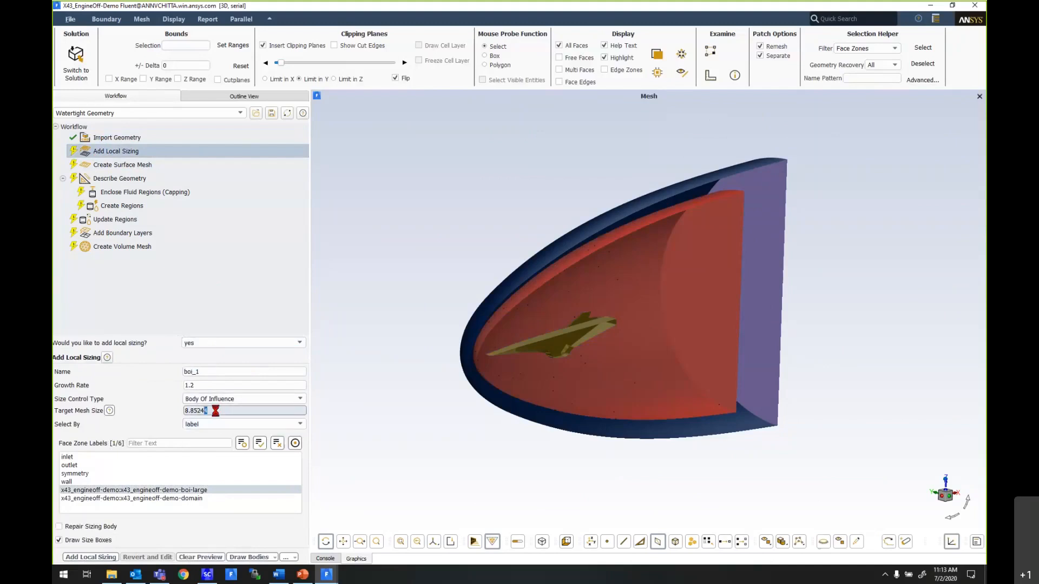
{"action": "double_click", "coordinate": [207, 410]}
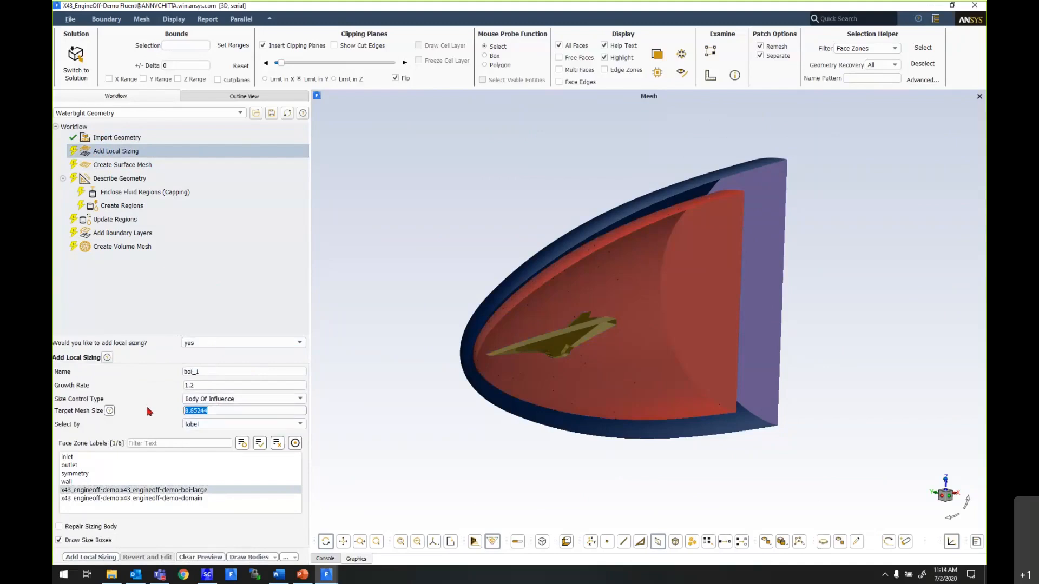
{"action": "type", "text": "50"}
{"action": "left_click", "coordinate": [212, 385]}
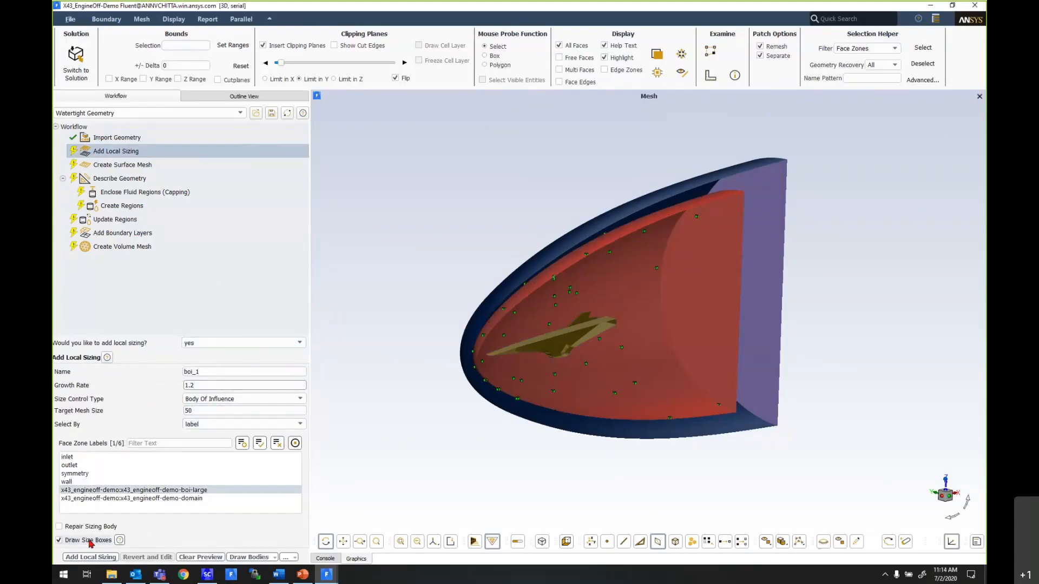
- Inspect the size boxes across the body of influence and around the vehicle, and turn on the display of face edges
{"action": "scroll", "coordinate": [538, 457], "scroll_direction": "up", "scroll_amount": 6}
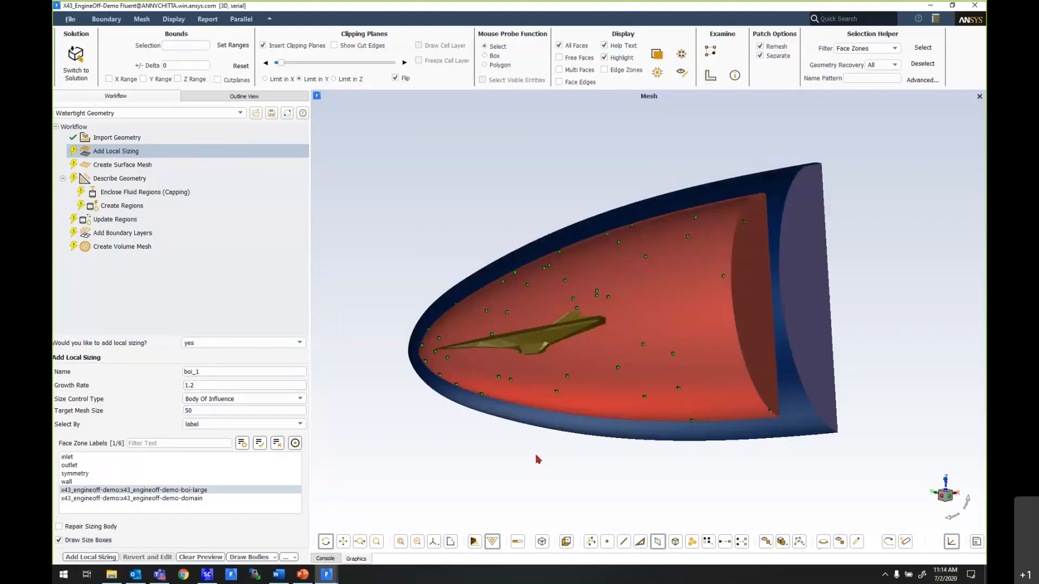
{"action": "scroll", "coordinate": [421, 319], "scroll_direction": "up", "scroll_amount": 8}
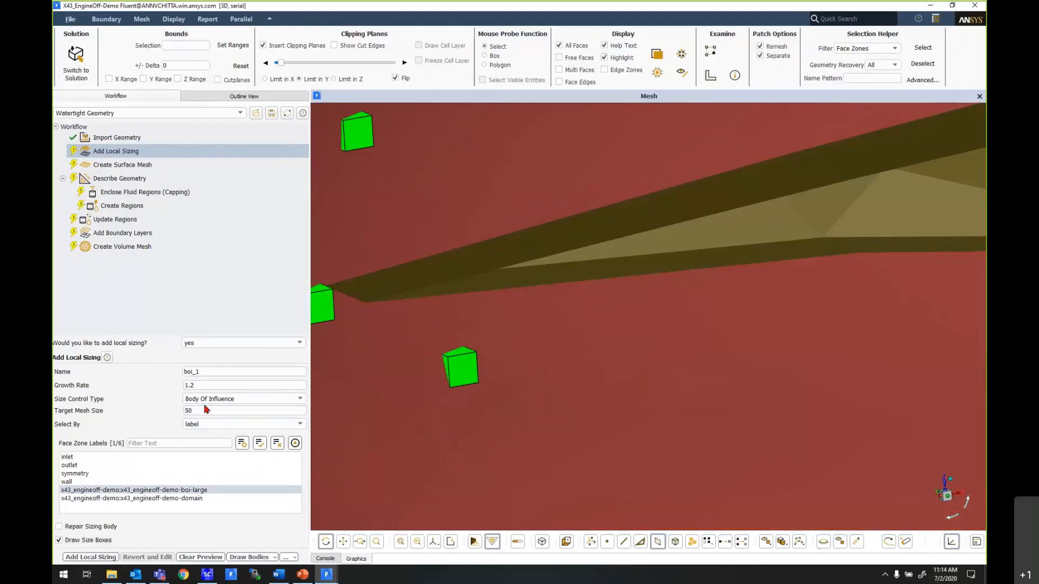
{"action": "scroll", "coordinate": [455, 394], "scroll_direction": "down", "scroll_amount": 5}
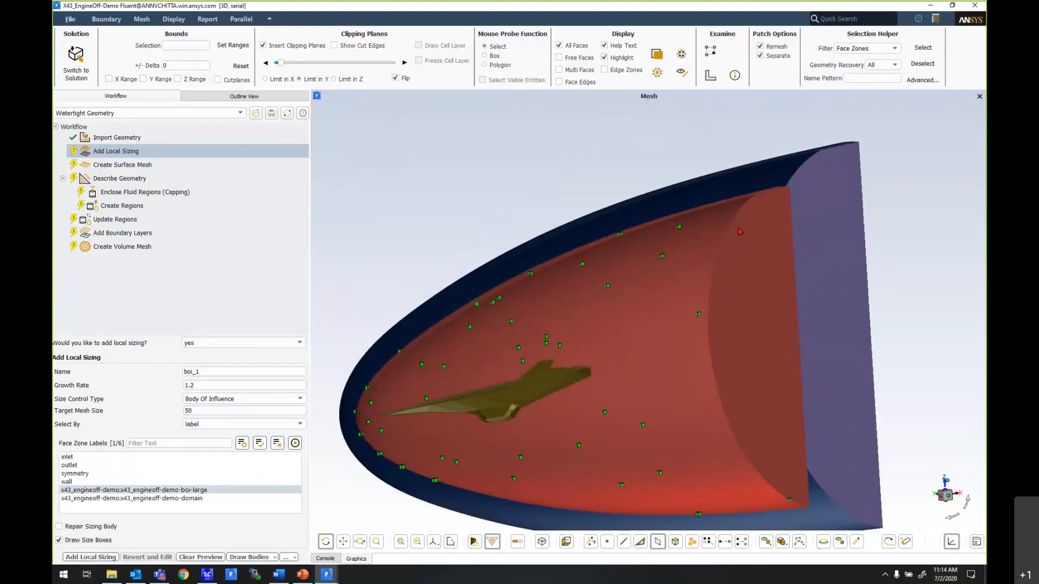
{"action": "scroll", "coordinate": [740, 231], "scroll_direction": "up", "scroll_amount": 8}
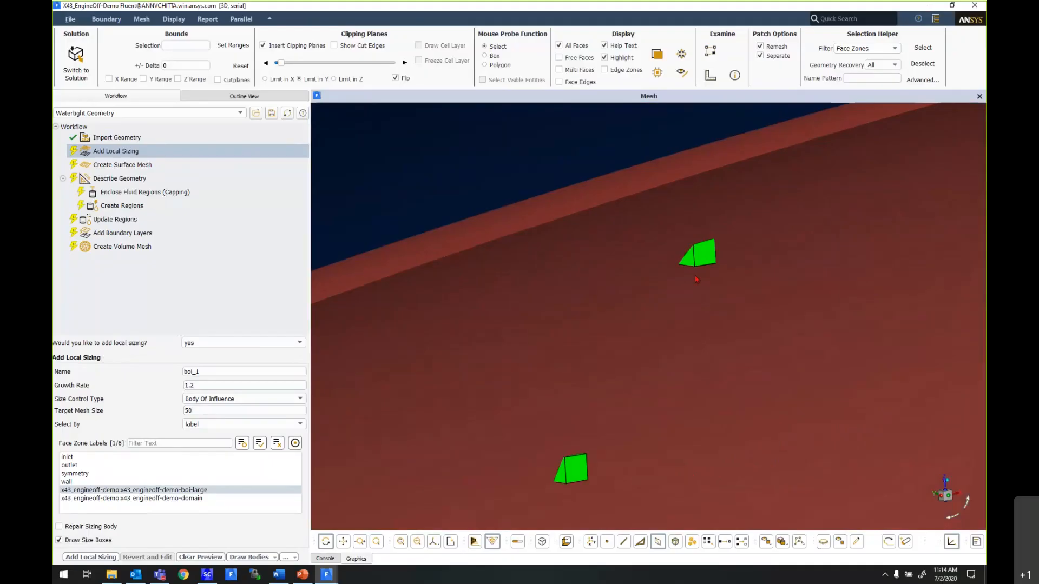
{"action": "scroll", "coordinate": [672, 215], "scroll_direction": "down", "scroll_amount": 6}
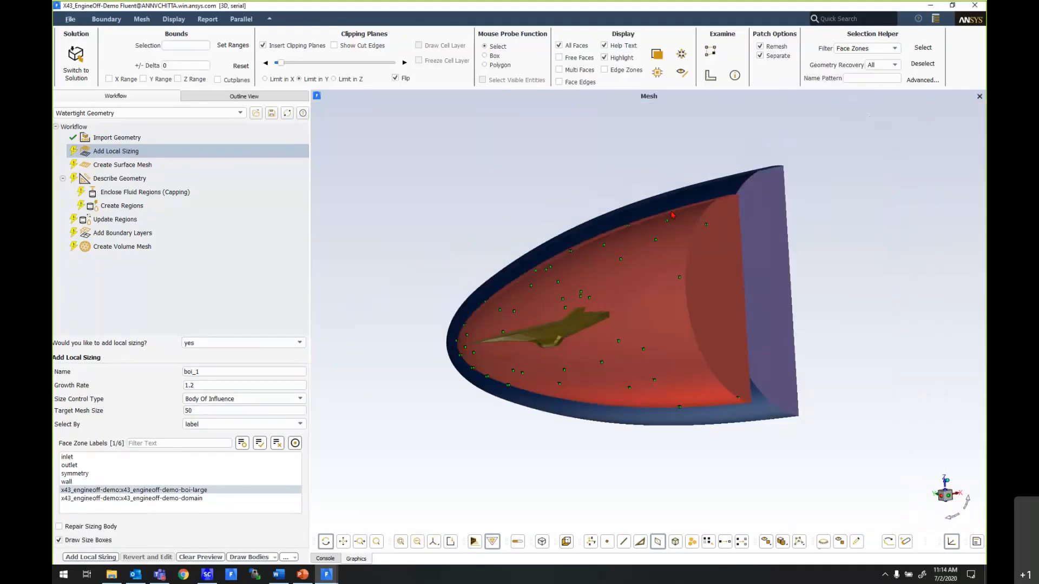
{"action": "left_click_drag", "start_coordinate": [672, 215], "coordinate": [620, 260]}
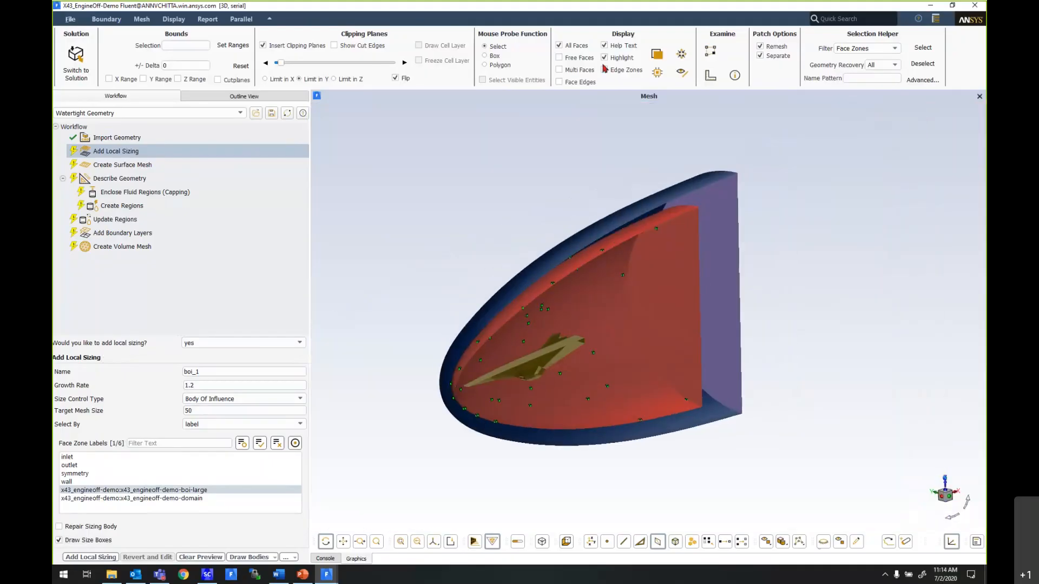
{"action": "left_click", "coordinate": [577, 84]}
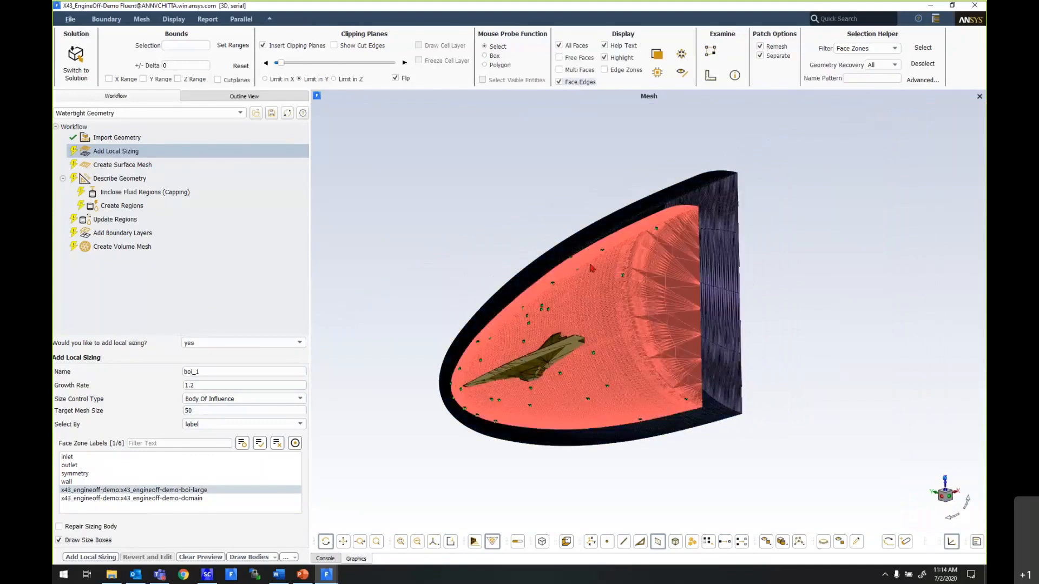
{"action": "scroll", "coordinate": [520, 353], "scroll_direction": "up", "scroll_amount": 5}
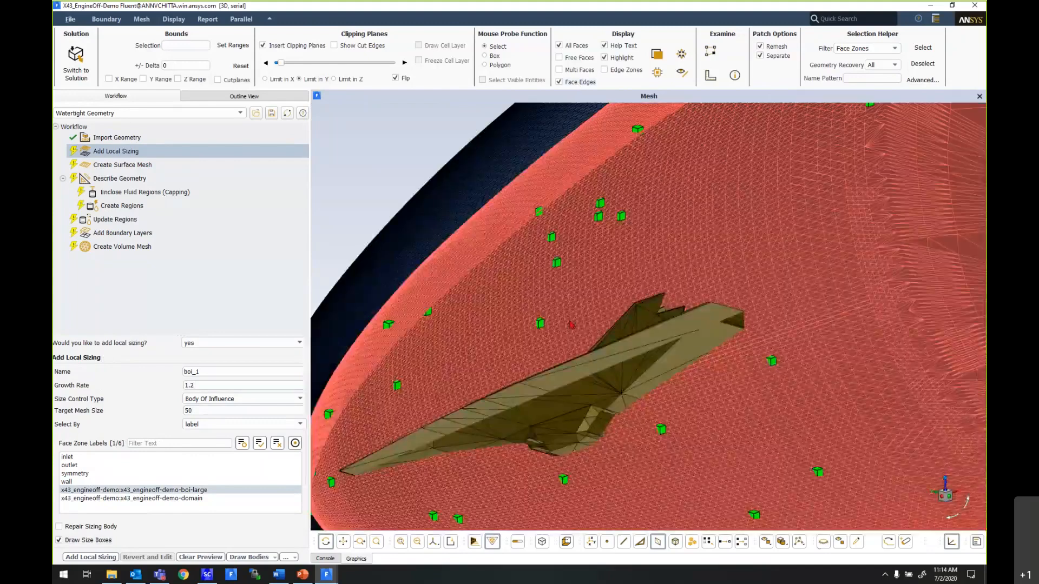
- Turn off the face edge display and add the 50 mm body-of-influence local sizing to the workflow
{"action": "scroll", "coordinate": [571, 325], "scroll_direction": "down", "scroll_amount": 3}
{"action": "scroll", "coordinate": [567, 289], "scroll_direction": "down", "scroll_amount": 5}
{"action": "left_click_drag", "start_coordinate": [567, 289], "coordinate": [595, 314]}
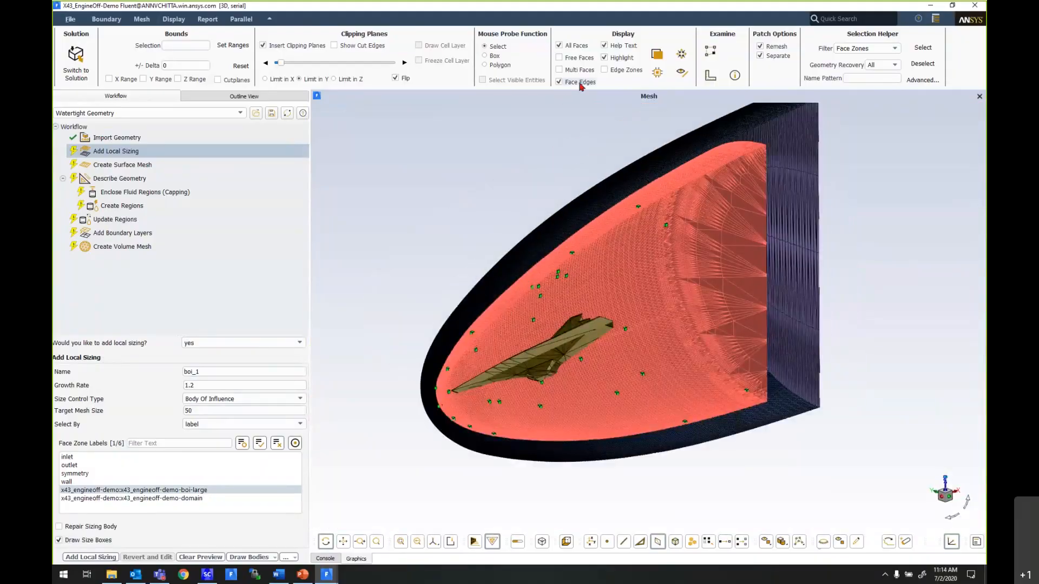
{"action": "left_click", "coordinate": [580, 83]}
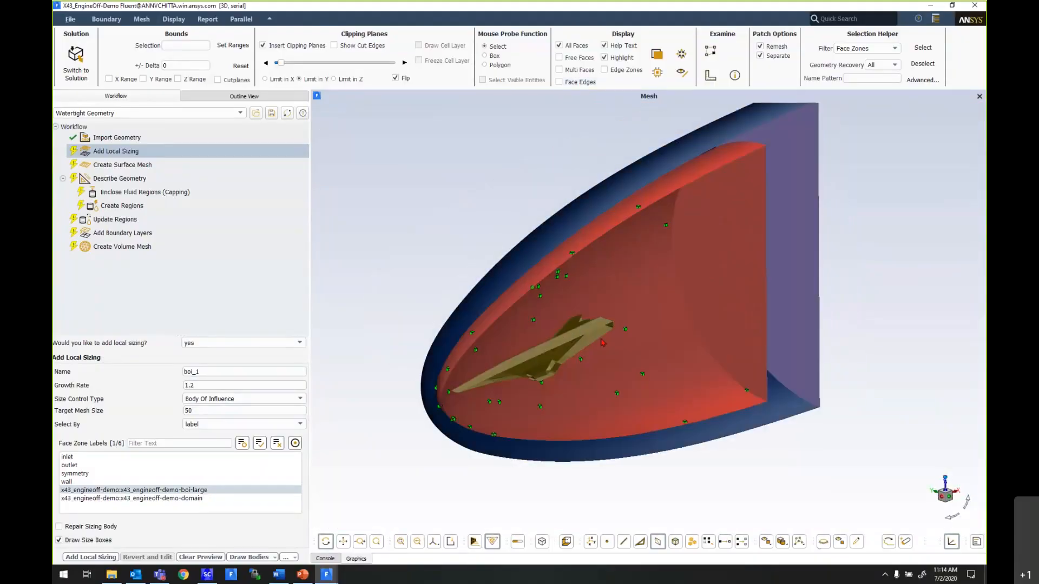
{"action": "left_click", "coordinate": [106, 558]}
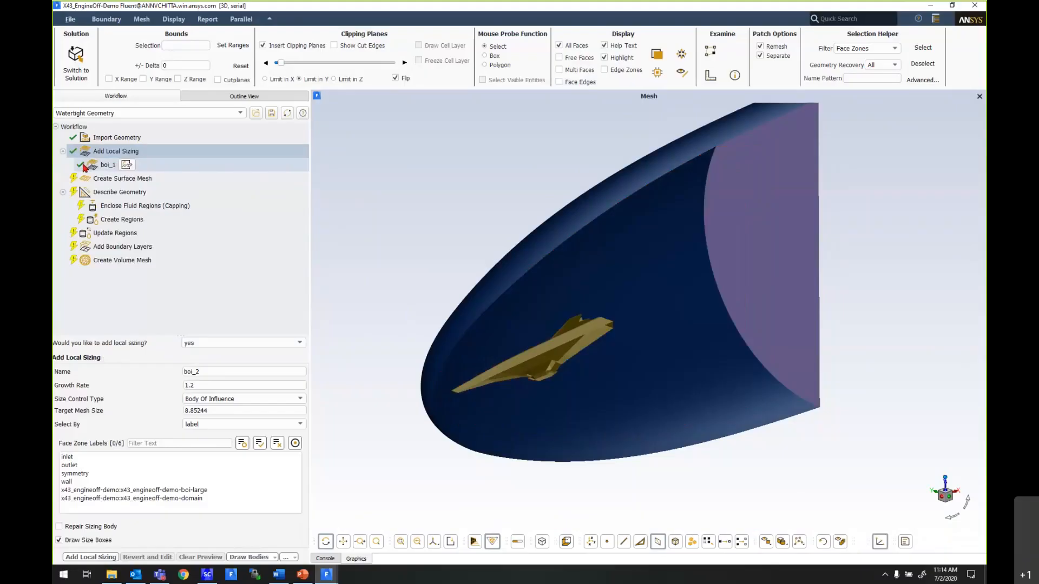
- Set up a Curvature local sizing with local min size 0.1, max size 15 and curvature normal angle 10
{"action": "left_click", "coordinate": [232, 399]}
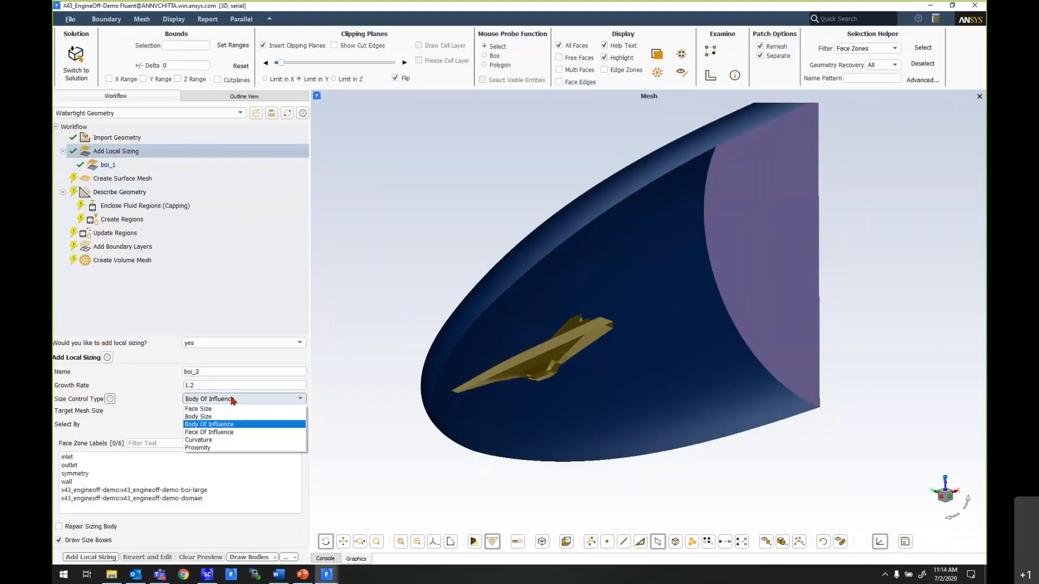
{"action": "left_click", "coordinate": [206, 440]}
{"action": "left_click_drag", "start_coordinate": [237, 413], "coordinate": [172, 414]}
{"action": "type", "text": "0.1"}
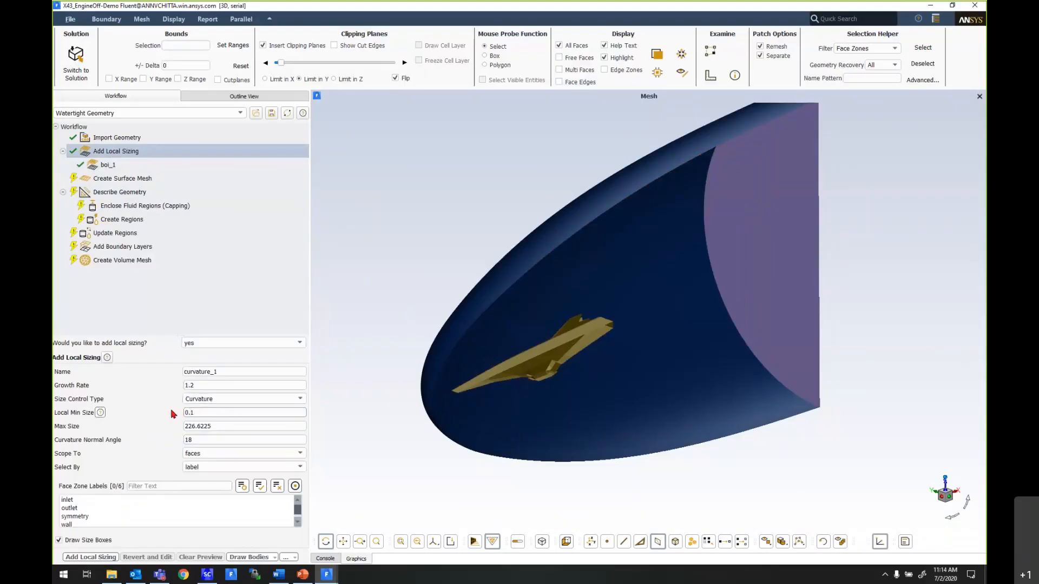
{"action": "key", "text": "Tab"}
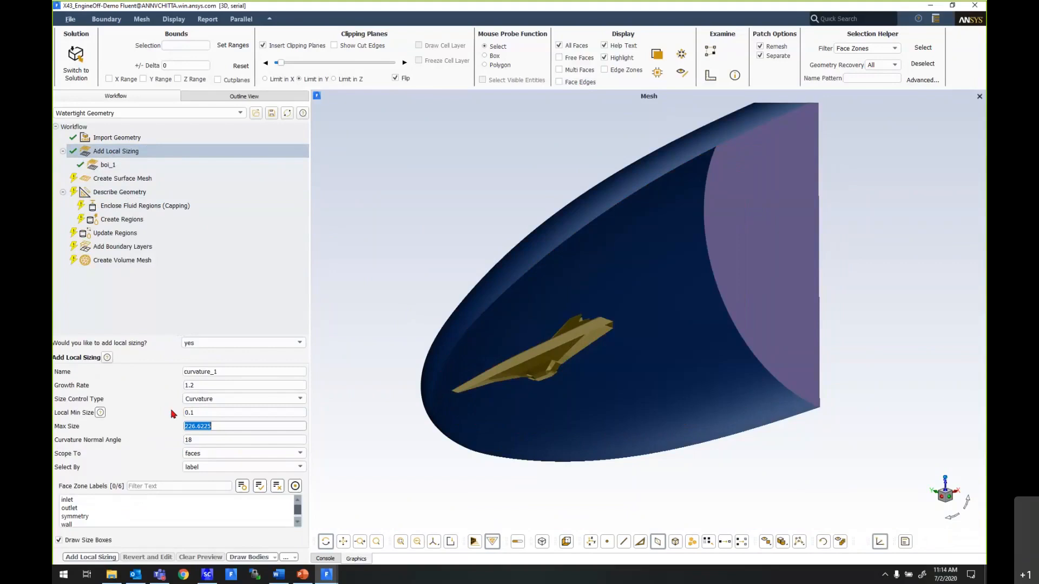
{"action": "type", "text": "15"}
{"action": "key", "text": "Tab"}
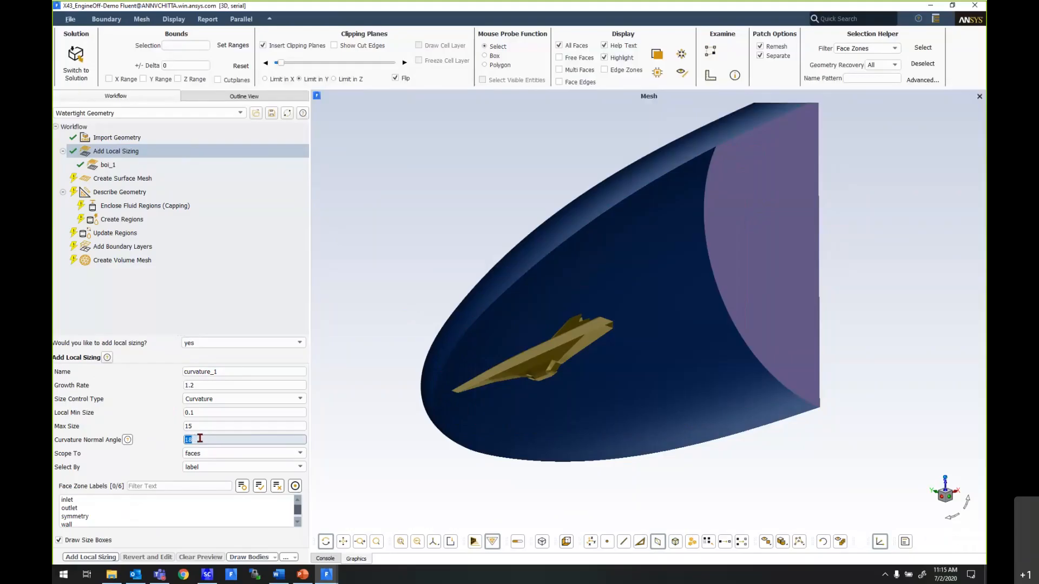
{"action": "type", "text": "10"}
{"action": "scroll", "coordinate": [462, 400], "scroll_direction": "up", "scroll_amount": 5}
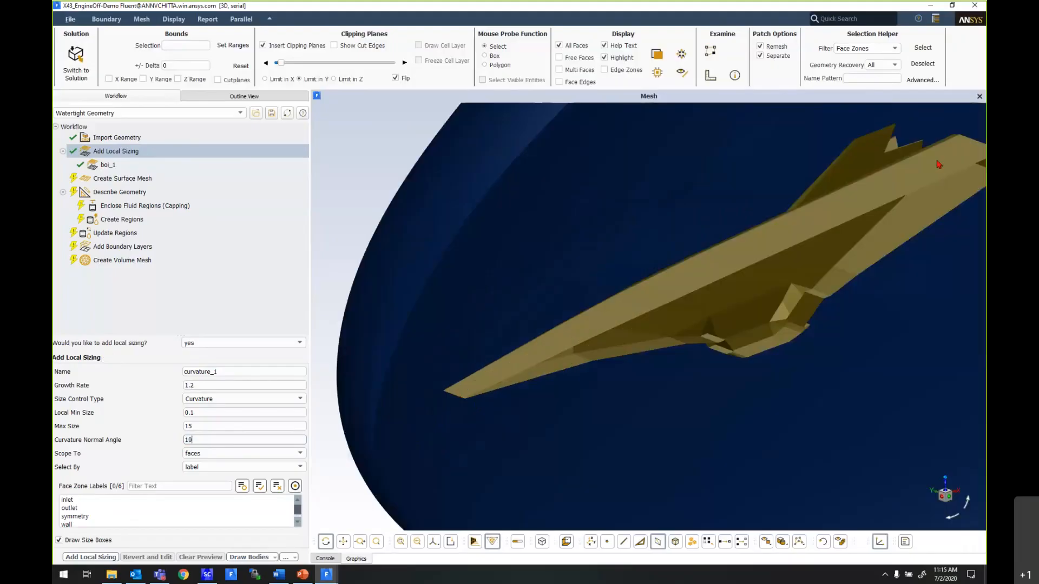
{"action": "scroll", "coordinate": [812, 184], "scroll_direction": "down", "scroll_amount": 3}
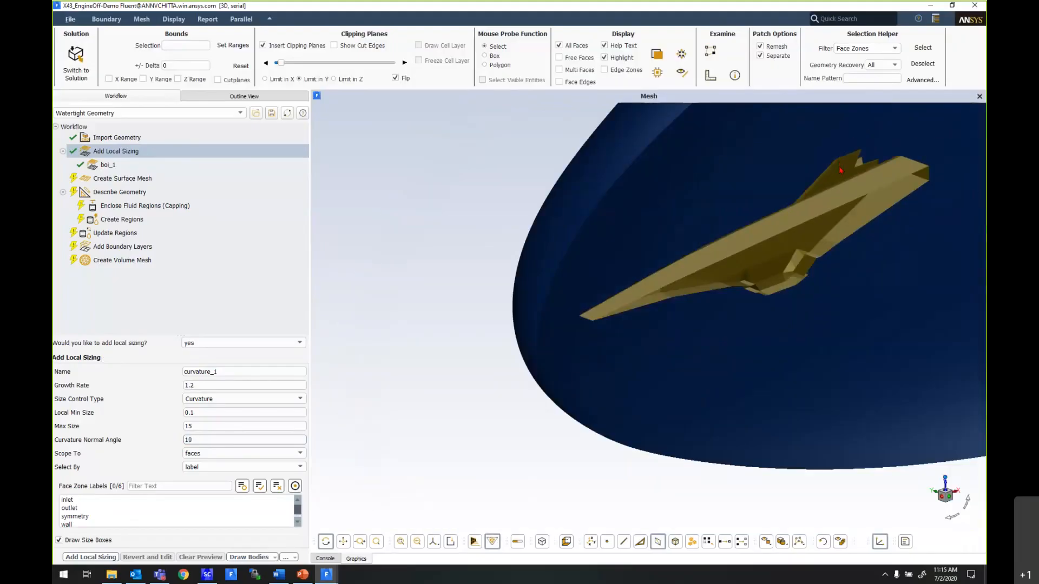
- Scope the curvature sizing to the wall label, check its size boxes on the vehicle, and add it to the workflow
{"action": "left_click", "coordinate": [69, 525]}
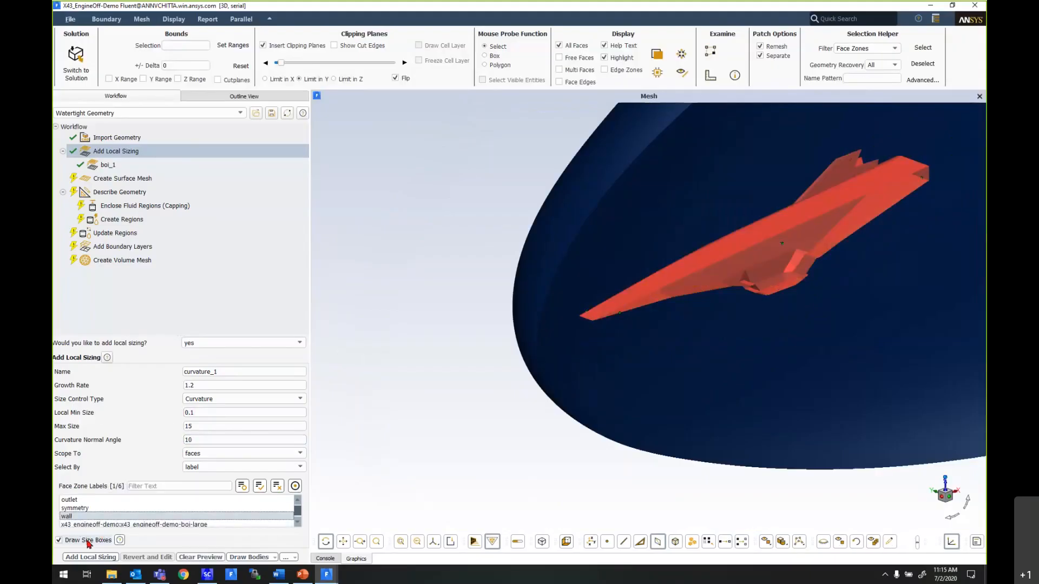
{"action": "scroll", "coordinate": [719, 201], "scroll_direction": "up", "scroll_amount": 5}
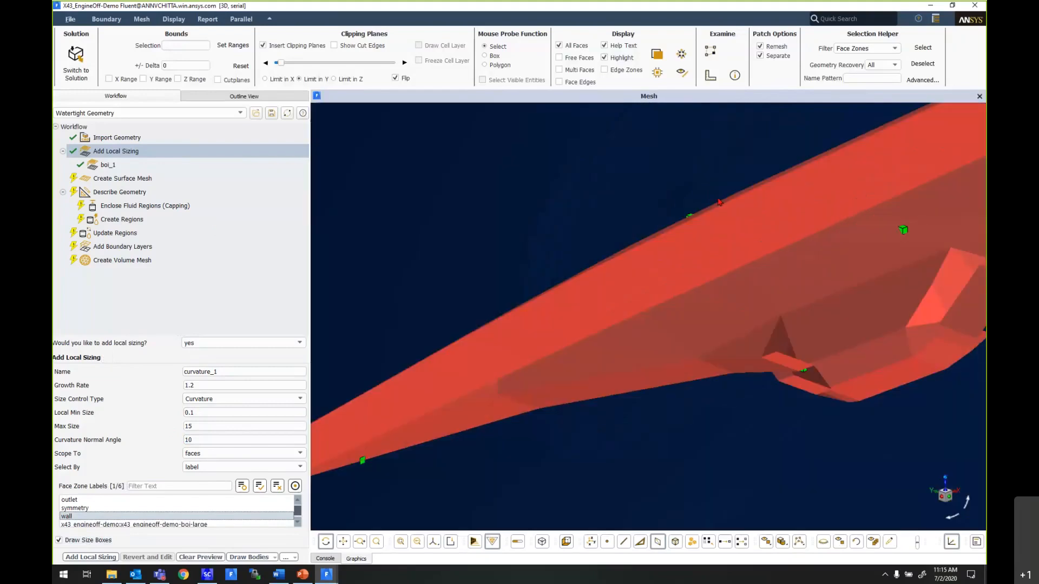
{"action": "scroll", "coordinate": [719, 202], "scroll_direction": "up", "scroll_amount": 2}
{"action": "scroll", "coordinate": [764, 289], "scroll_direction": "down", "scroll_amount": 6}
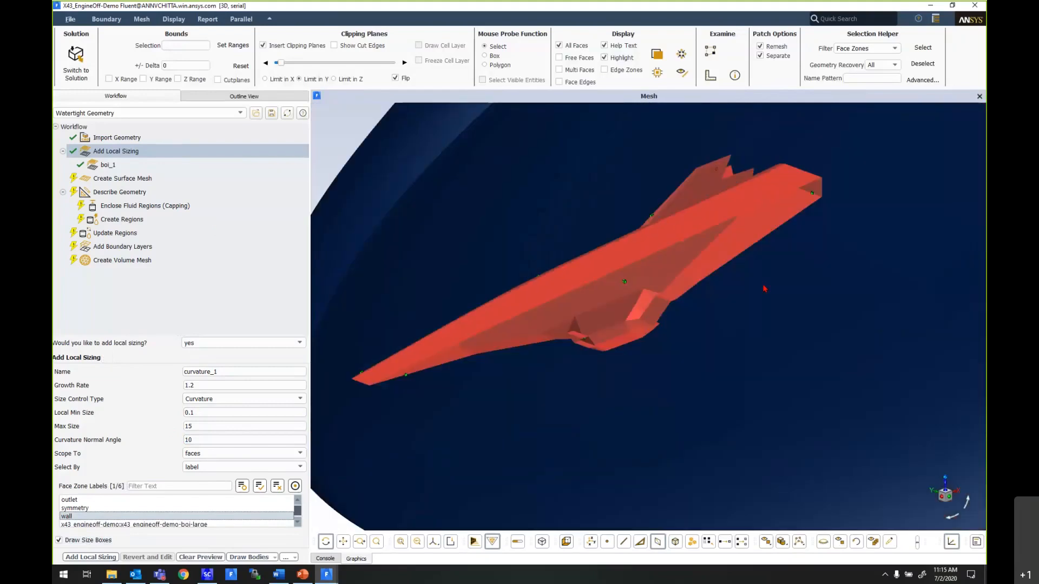
{"action": "scroll", "coordinate": [764, 288], "scroll_direction": "down", "scroll_amount": 3}
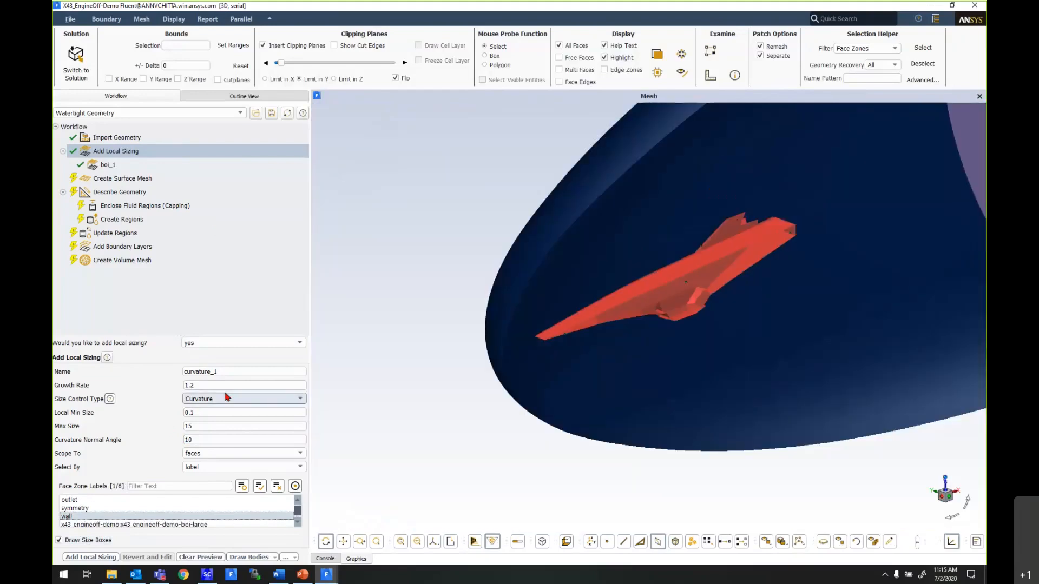
{"action": "left_click", "coordinate": [92, 558]}
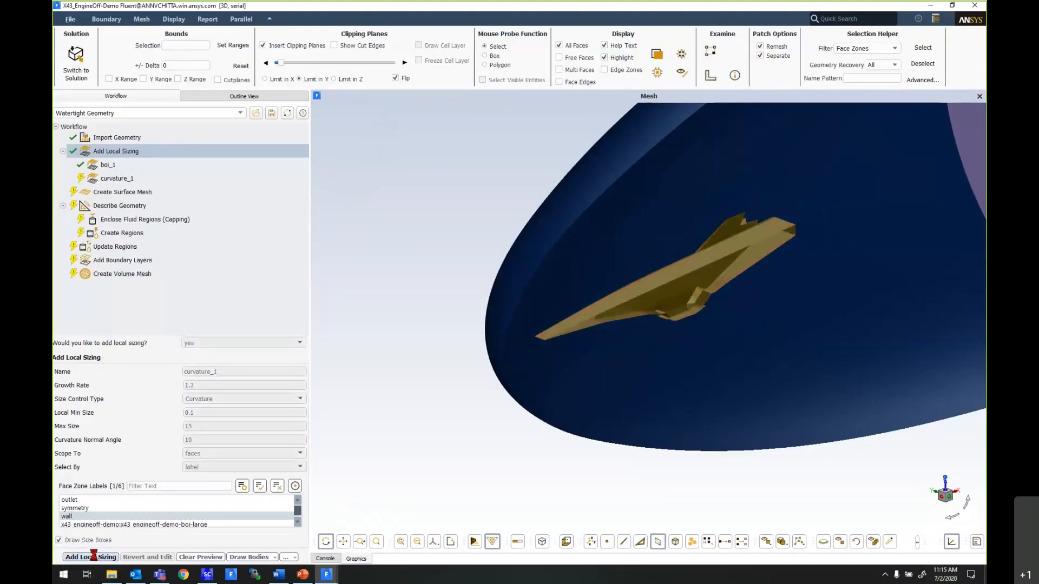
- Set up a Proximity local sizing with local min size 0.1, max size 15 and 3 cells per gap
{"action": "left_click", "coordinate": [223, 401]}
{"action": "left_click", "coordinate": [216, 448]}
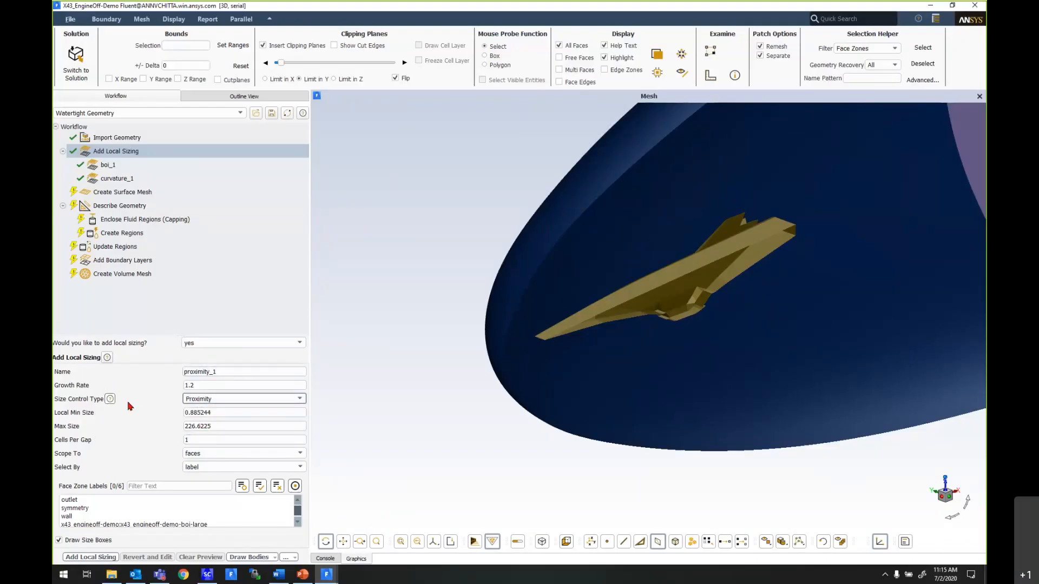
{"action": "left_click", "coordinate": [110, 399]}
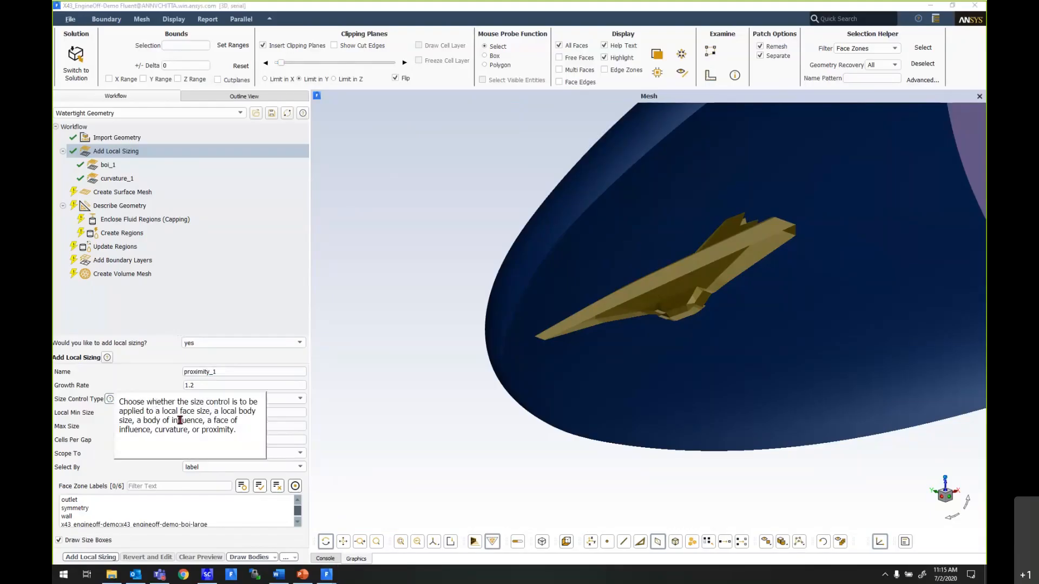
{"action": "left_click_drag", "start_coordinate": [231, 412], "coordinate": [183, 415]}
{"action": "type", "text": "0.1"}
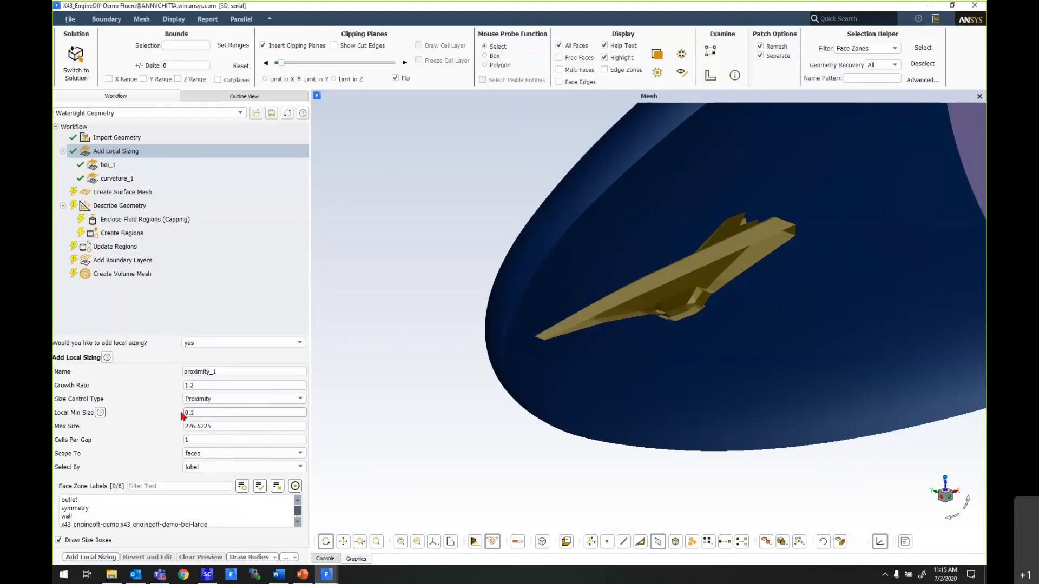
{"action": "key", "text": "Tab"}
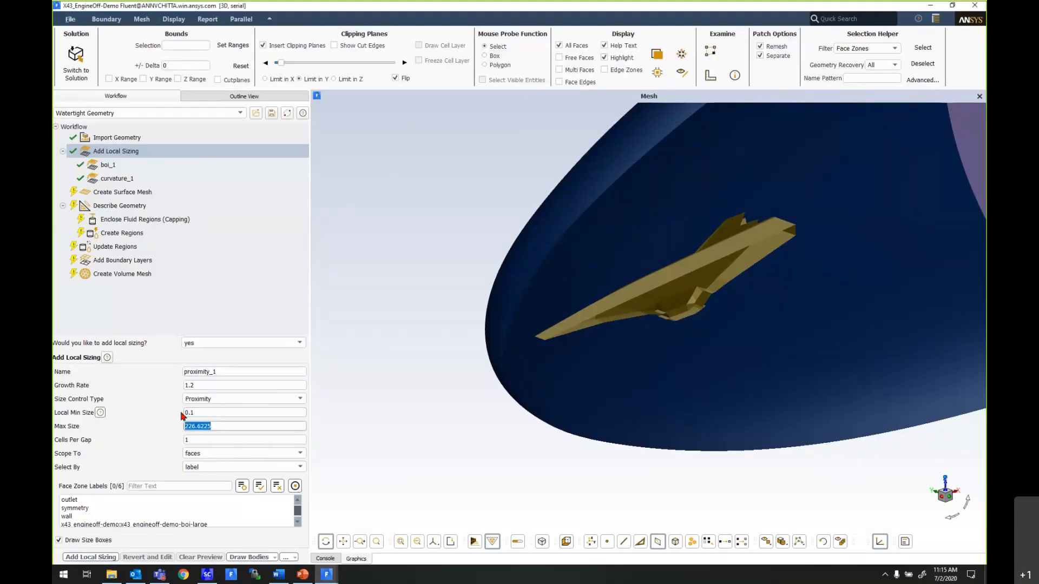
{"action": "type", "text": "15"}
{"action": "key", "text": "Tab"}
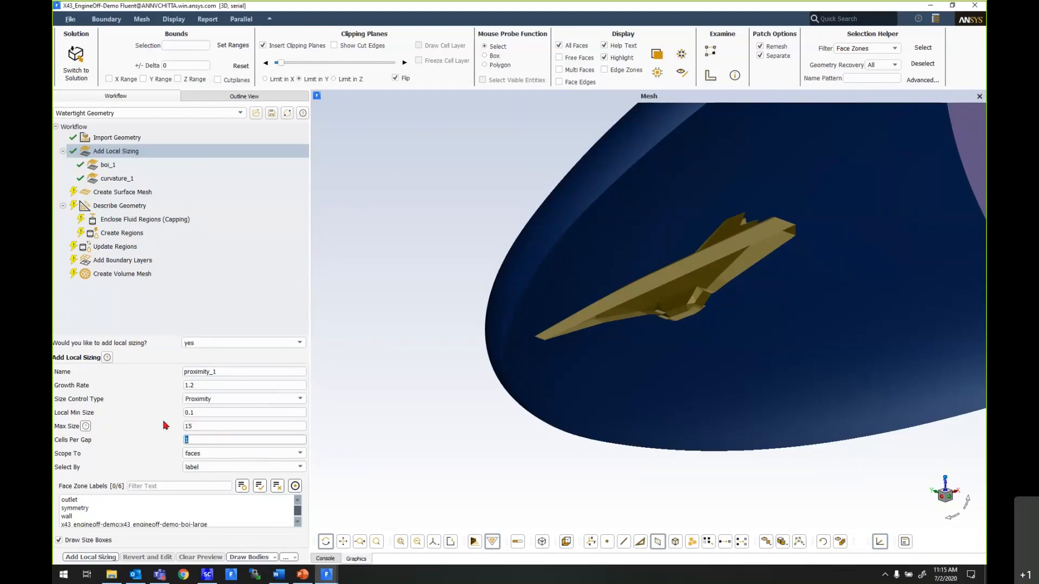
{"action": "type", "text": "3"}
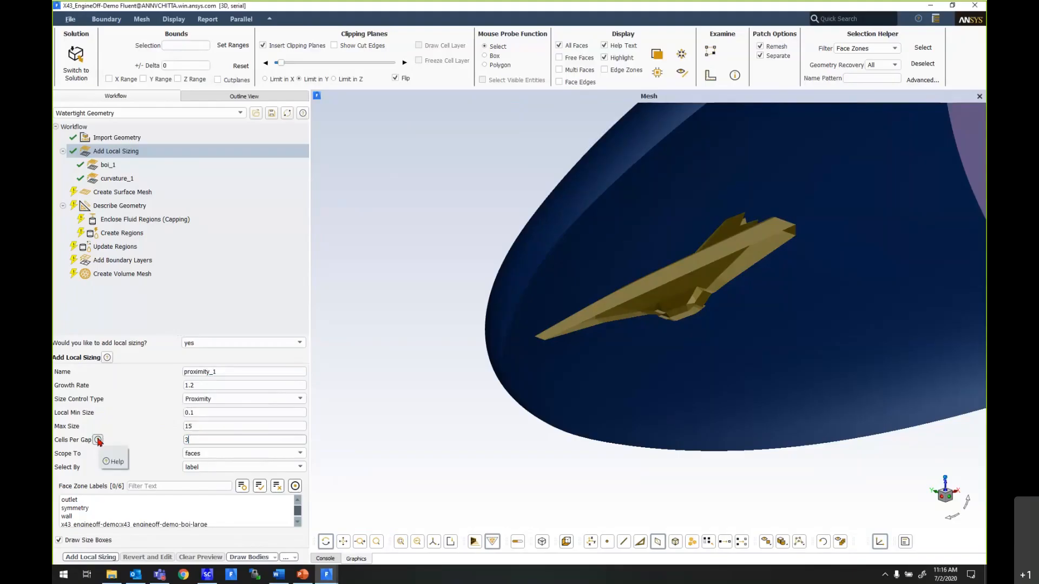
{"action": "left_click", "coordinate": [98, 441]}
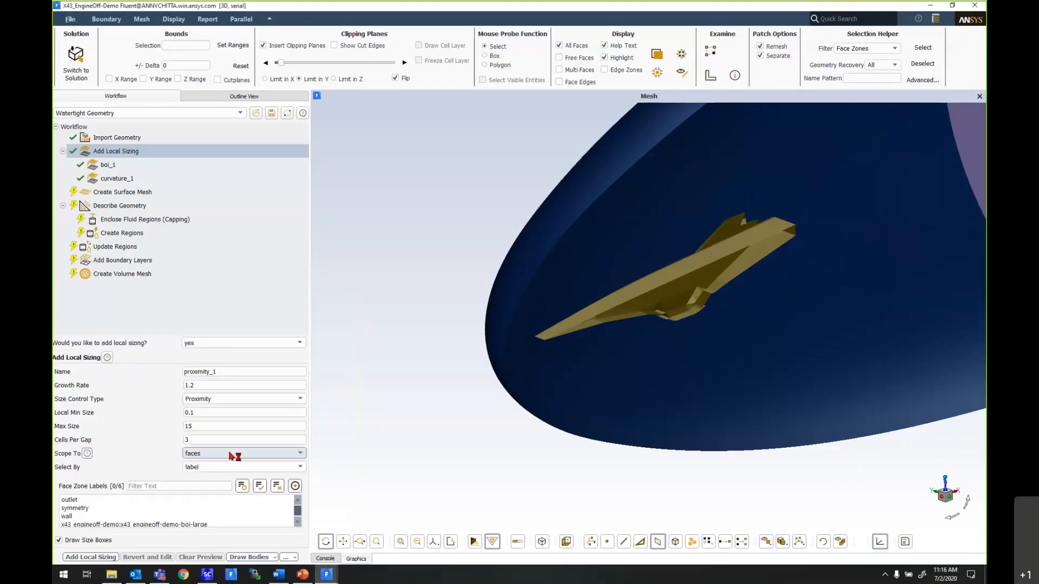
- Scope the proximity sizing to edges on the wall label and add it to the workflow
{"action": "left_click", "coordinate": [232, 454]}
{"action": "left_click", "coordinate": [217, 470]}
{"action": "left_click", "coordinate": [77, 517]}
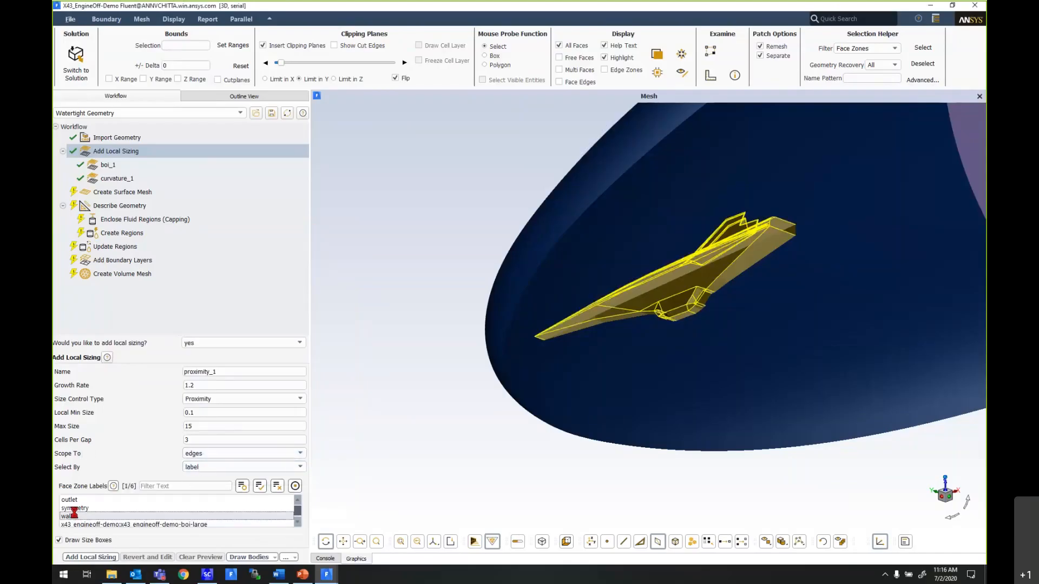
{"action": "left_click", "coordinate": [101, 556]}
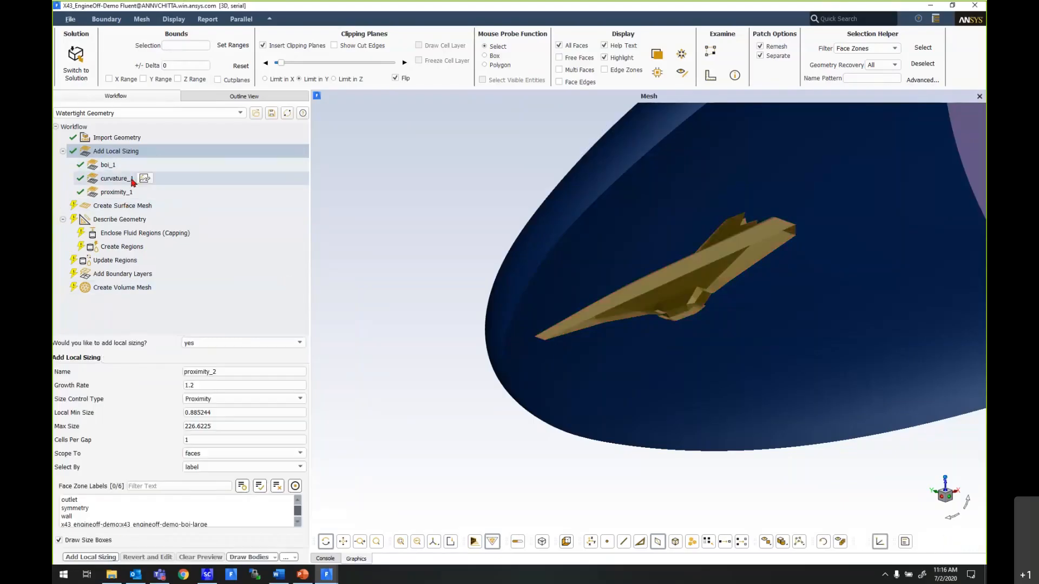
- In the Create Surface Mesh task, set the minimum size to 0.1 and the maximum size to 150
{"action": "left_click", "coordinate": [109, 206]}
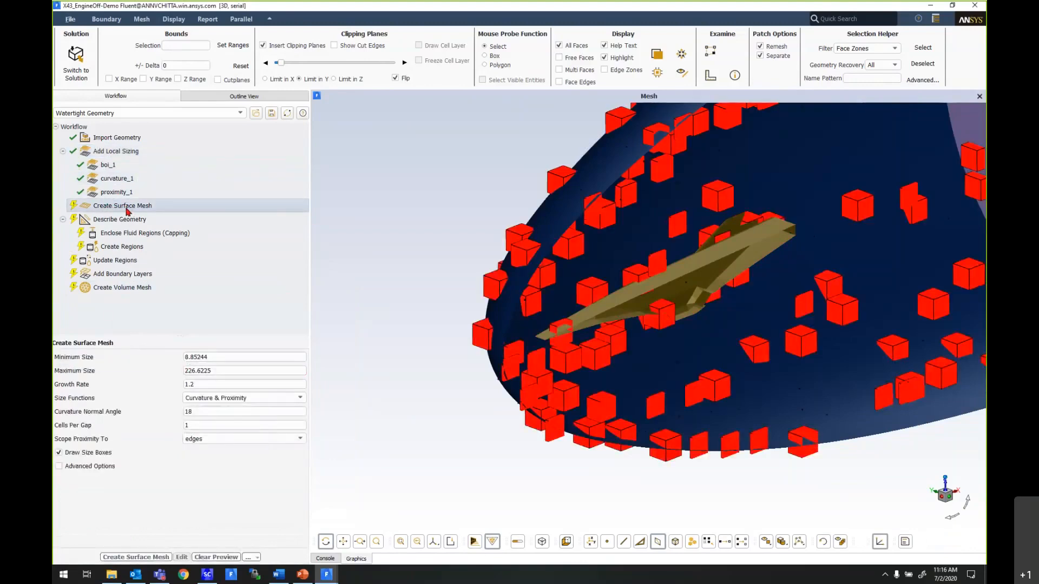
{"action": "scroll", "coordinate": [417, 396], "scroll_direction": "down", "scroll_amount": 2}
{"action": "left_click_drag", "start_coordinate": [399, 465], "coordinate": [414, 251]}
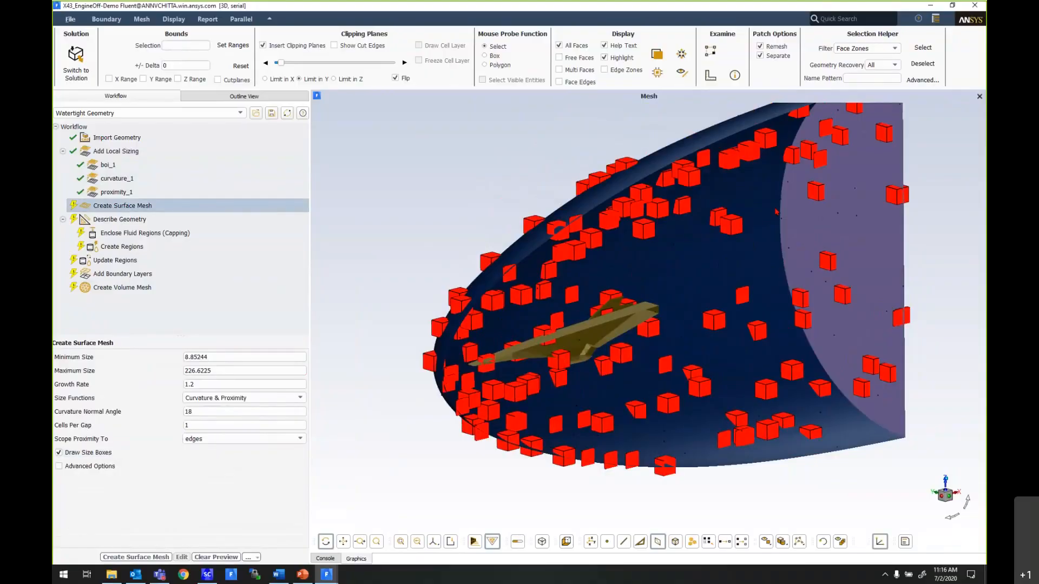
{"action": "double_click", "coordinate": [232, 357]}
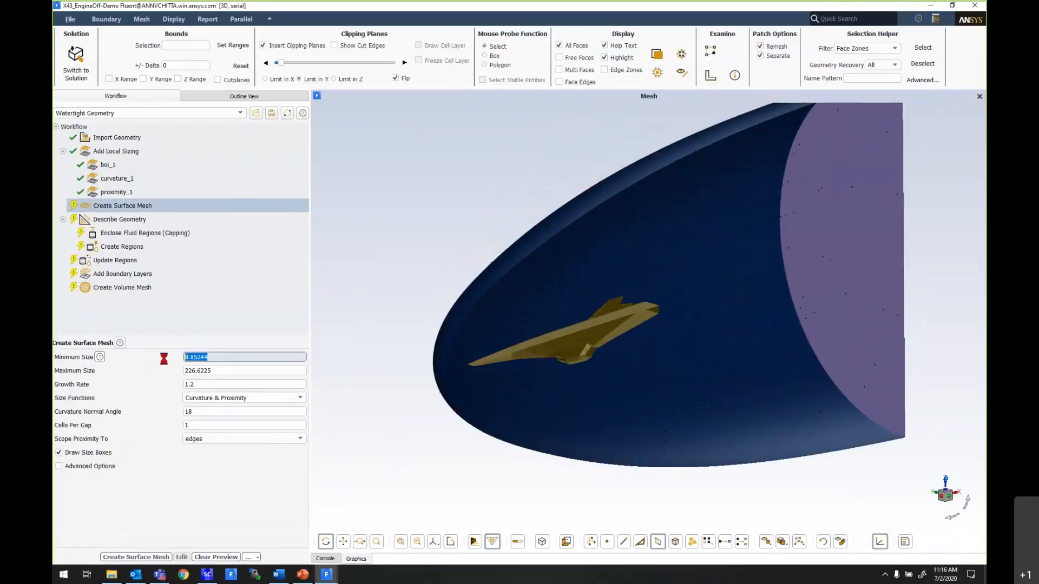
{"action": "type", "text": "0.1"}
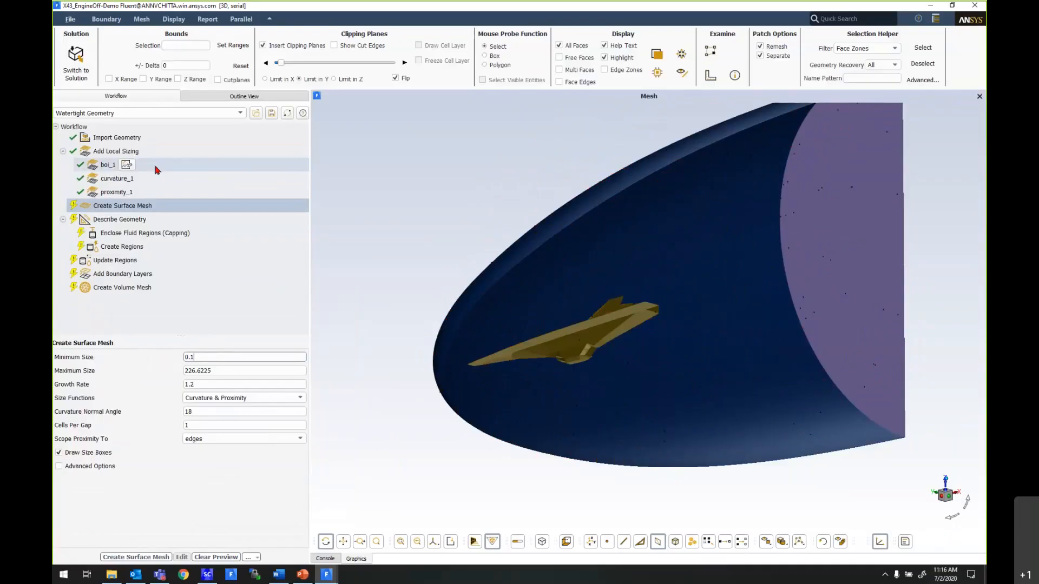
{"action": "left_click", "coordinate": [237, 371]}
{"action": "left_click_drag", "start_coordinate": [237, 371], "coordinate": [156, 372]}
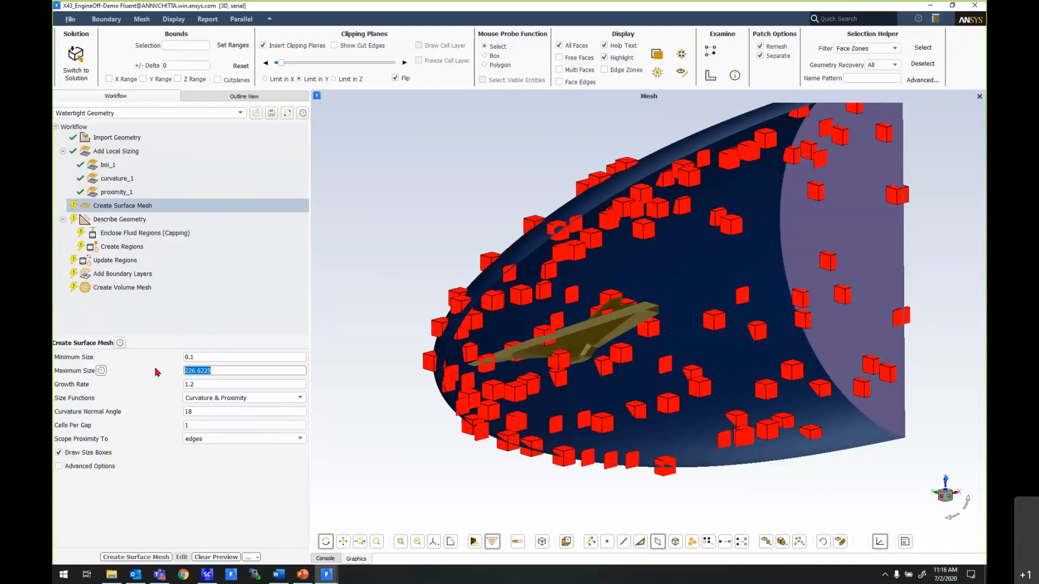
{"action": "type", "text": "150"}
{"action": "left_click", "coordinate": [209, 384]}
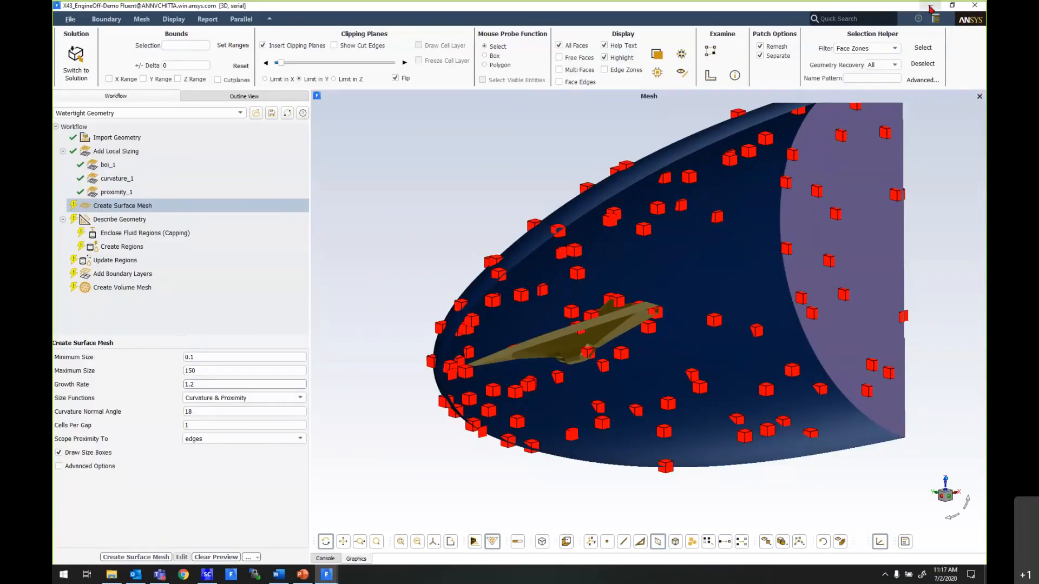
- Switch to the X43_EngineOff-Demo-Surface Fluent session and examine the surface mesh on the symmetry plane, around the vehicle and near the outlet
{"action": "left_click", "coordinate": [930, 5]}
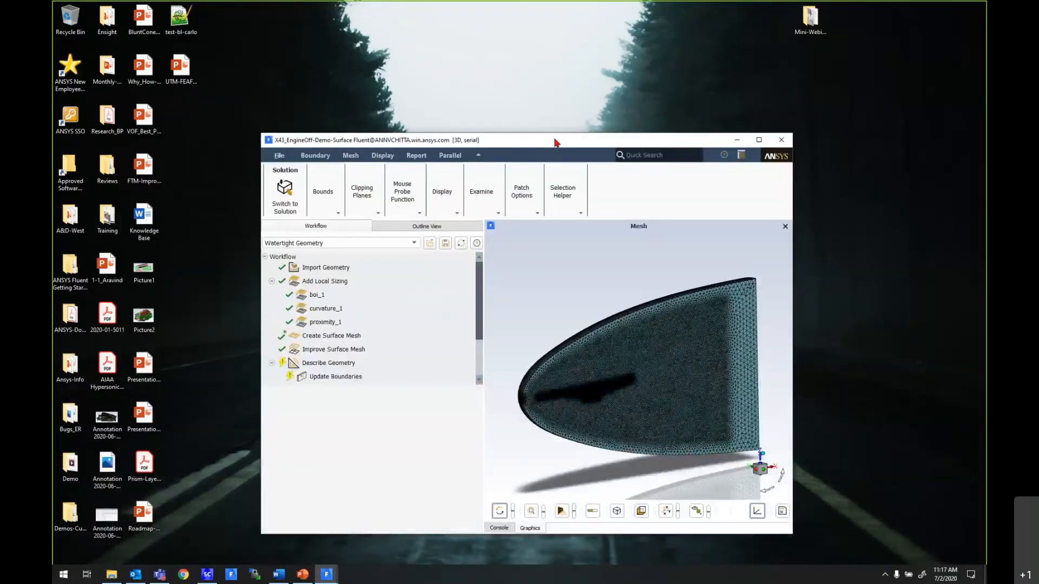
{"action": "double_click", "coordinate": [554, 143]}
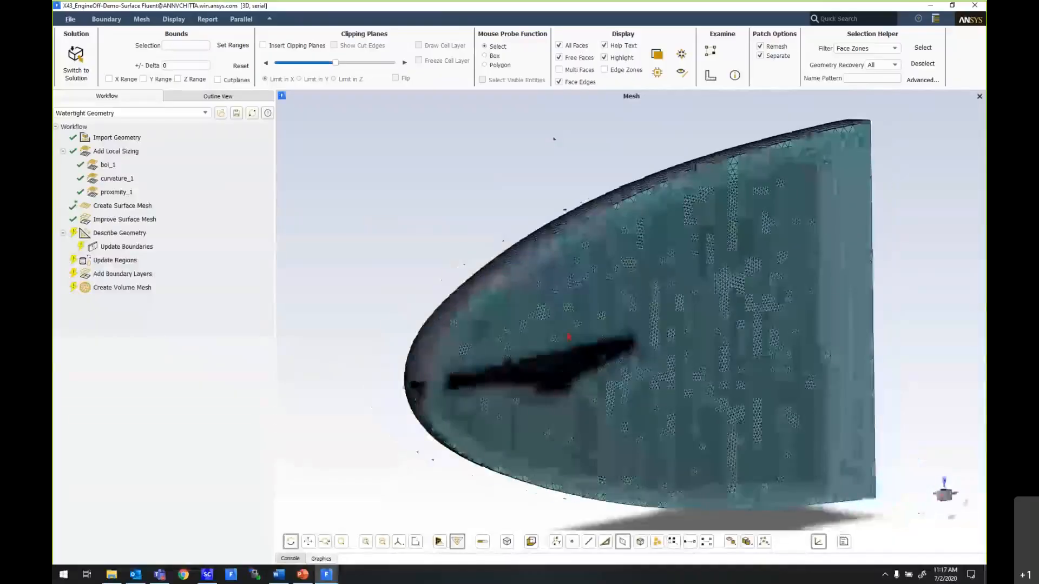
{"action": "scroll", "coordinate": [528, 351], "scroll_direction": "up", "scroll_amount": 3}
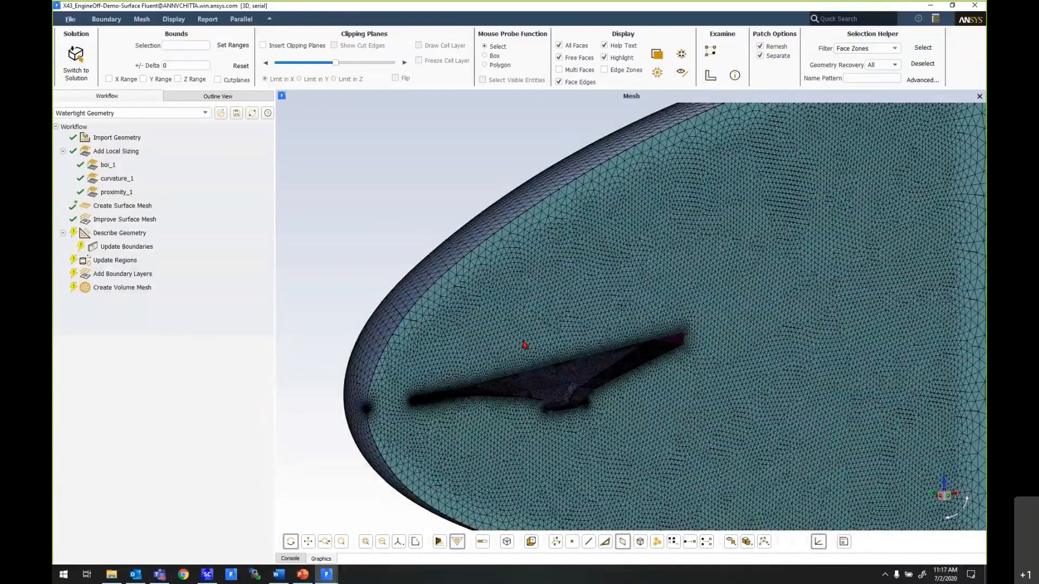
{"action": "scroll", "coordinate": [523, 345], "scroll_direction": "down", "scroll_amount": 3}
{"action": "left_click_drag", "start_coordinate": [524, 345], "coordinate": [466, 341]}
{"action": "middle_click_drag", "start_coordinate": [742, 346], "coordinate": [647, 334]}
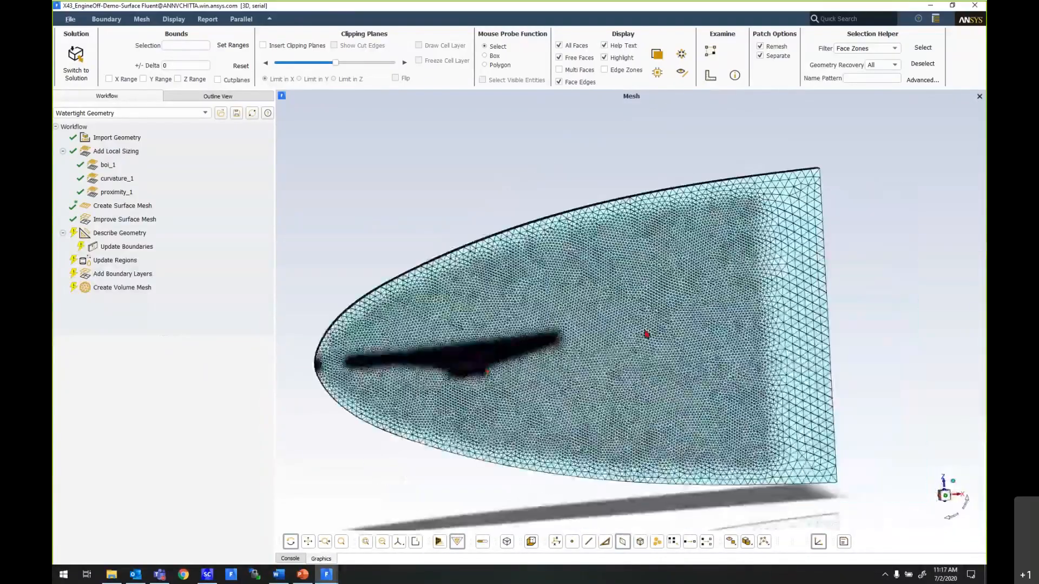
{"action": "left_click_drag", "start_coordinate": [647, 340], "coordinate": [486, 347]}
{"action": "left_click_drag", "start_coordinate": [605, 355], "coordinate": [552, 366]}
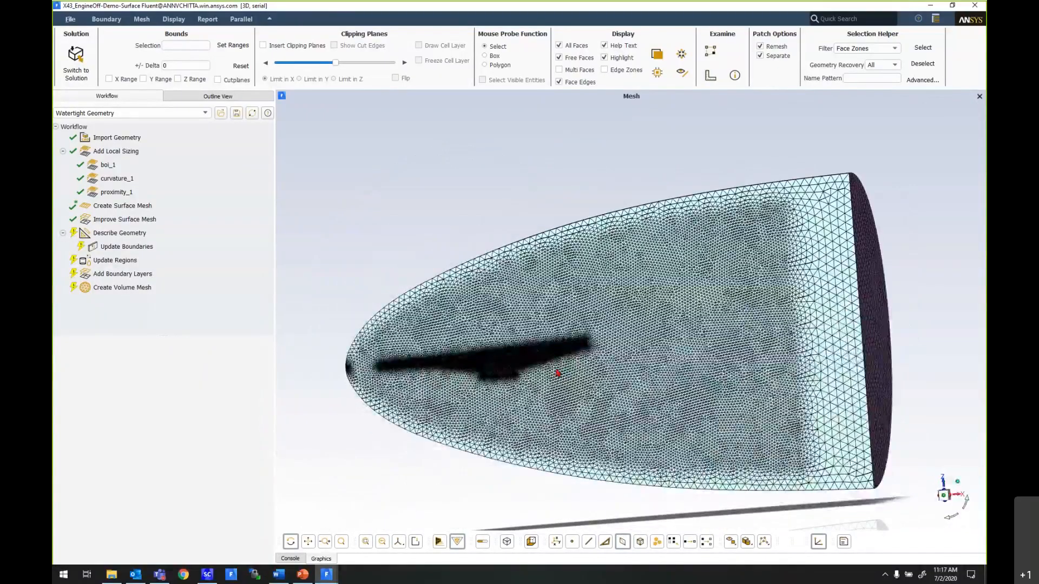
{"action": "scroll", "coordinate": [557, 372], "scroll_direction": "up", "scroll_amount": 5}
{"action": "scroll", "coordinate": [636, 372], "scroll_direction": "down", "scroll_amount": 5}
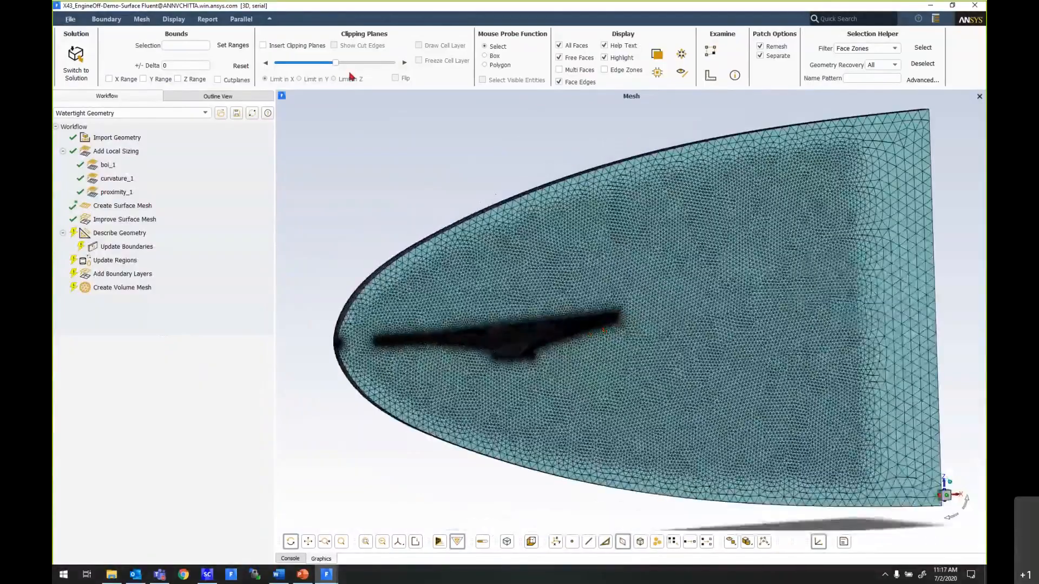
- Cut the surface mesh with a clipping plane limited in X, shift it toward the nose, and examine the vehicle surface elements up close
{"action": "left_click", "coordinate": [292, 45]}
{"action": "left_click_drag", "start_coordinate": [628, 319], "coordinate": [675, 340]}
{"action": "scroll", "coordinate": [675, 340], "scroll_direction": "up", "scroll_amount": 5}
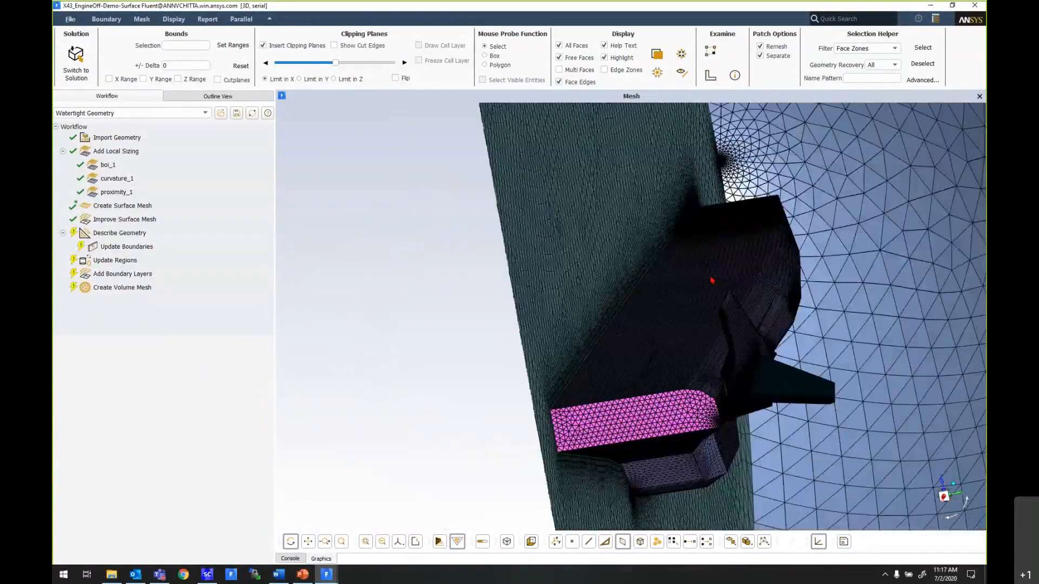
{"action": "left_click_drag", "start_coordinate": [335, 63], "coordinate": [304, 65]}
{"action": "scroll", "coordinate": [672, 298], "scroll_direction": "up", "scroll_amount": 4}
{"action": "left_click_drag", "start_coordinate": [671, 298], "coordinate": [638, 319]}
{"action": "scroll", "coordinate": [697, 237], "scroll_direction": "up", "scroll_amount": 4}
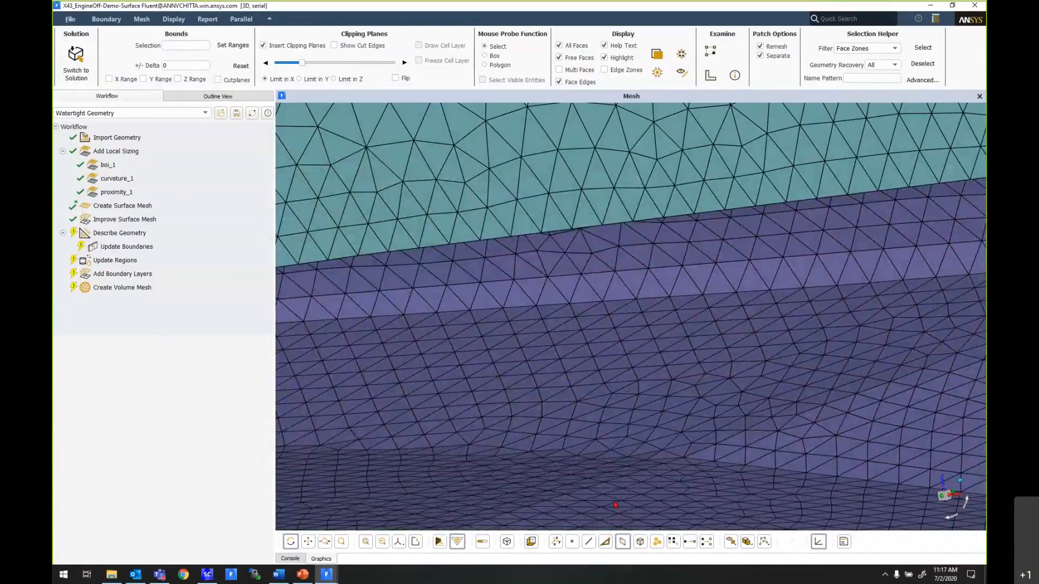
- Measure the distance between two adjacent mesh nodes on the vehicle's surface edge and clear the node selection
{"action": "left_click", "coordinate": [573, 542]}
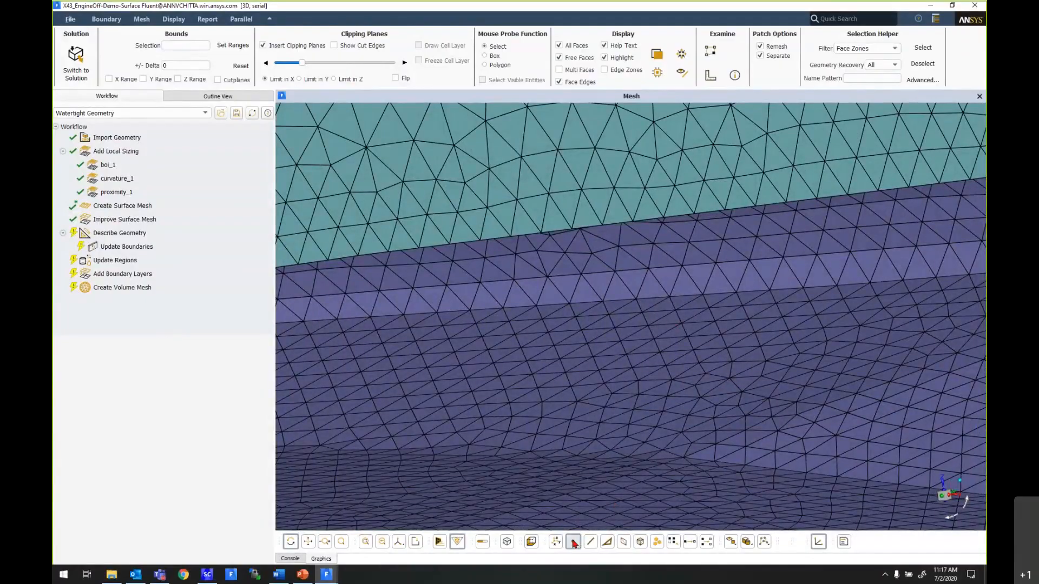
{"action": "left_click", "coordinate": [608, 303]}
{"action": "left_click", "coordinate": [636, 301]}
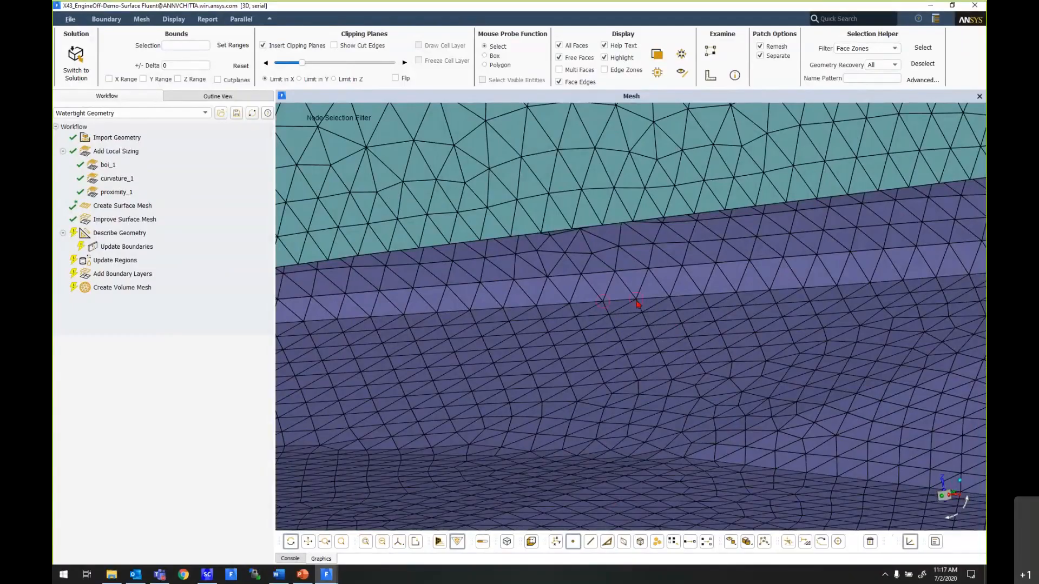
{"action": "left_click", "coordinate": [710, 79]}
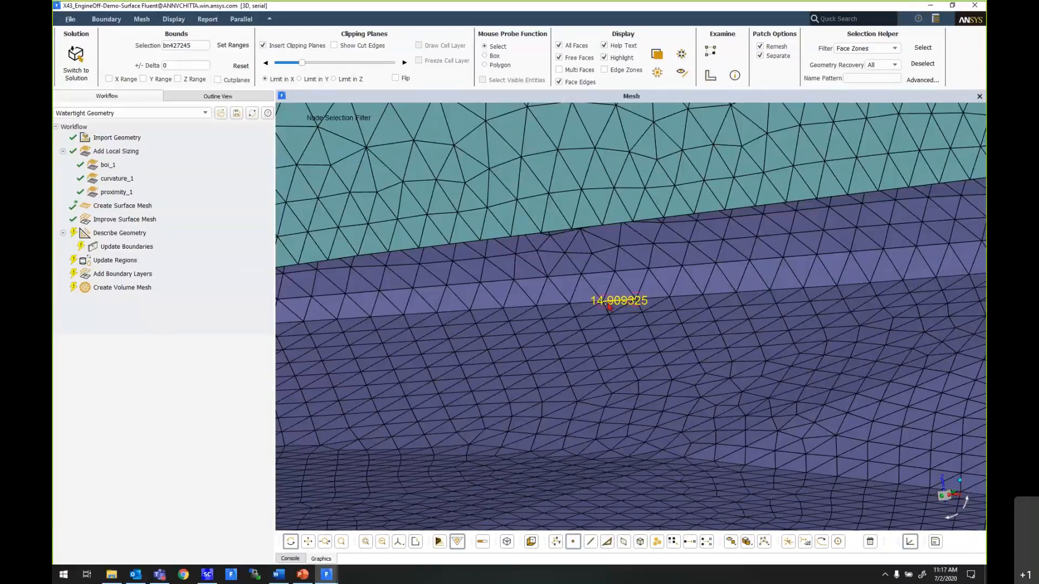
{"action": "left_click", "coordinate": [708, 542]}
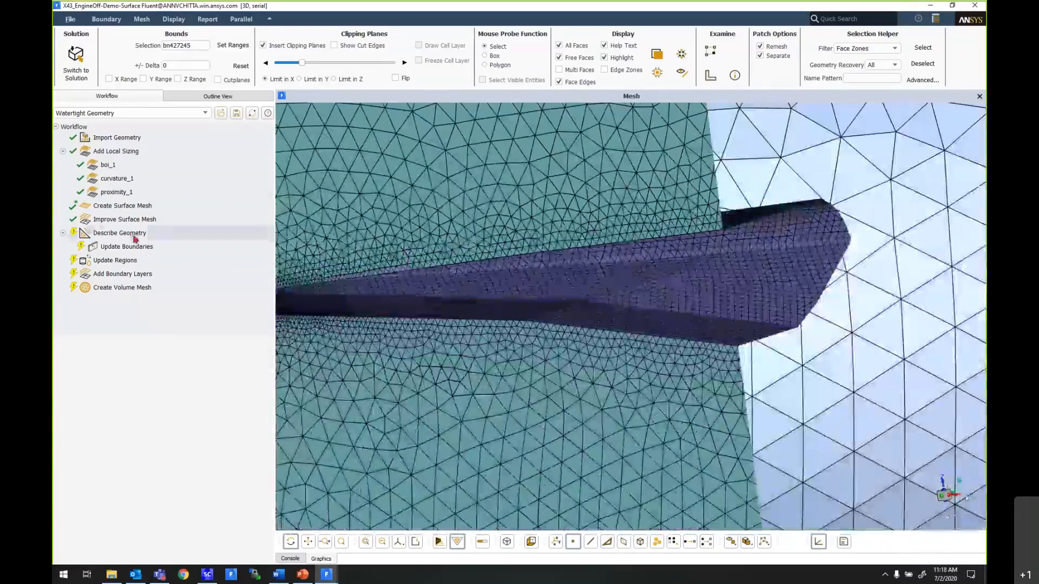
- Run Describe Geometry for only fluid regions with no voids, with no wall-to-internal change and no Share Topology
{"action": "left_click", "coordinate": [130, 234]}
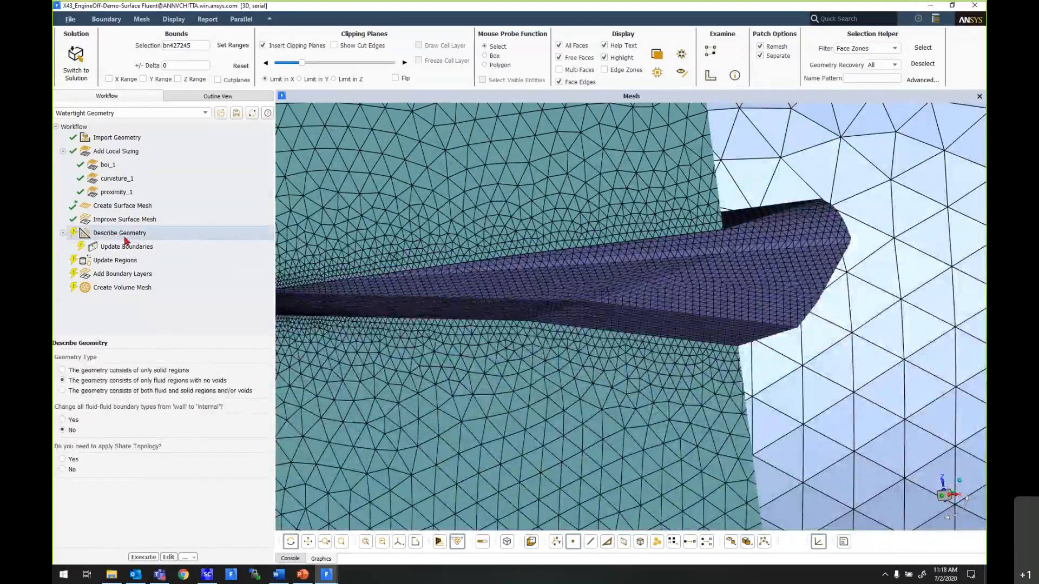
{"action": "scroll", "coordinate": [492, 316], "scroll_direction": "down", "scroll_amount": 1}
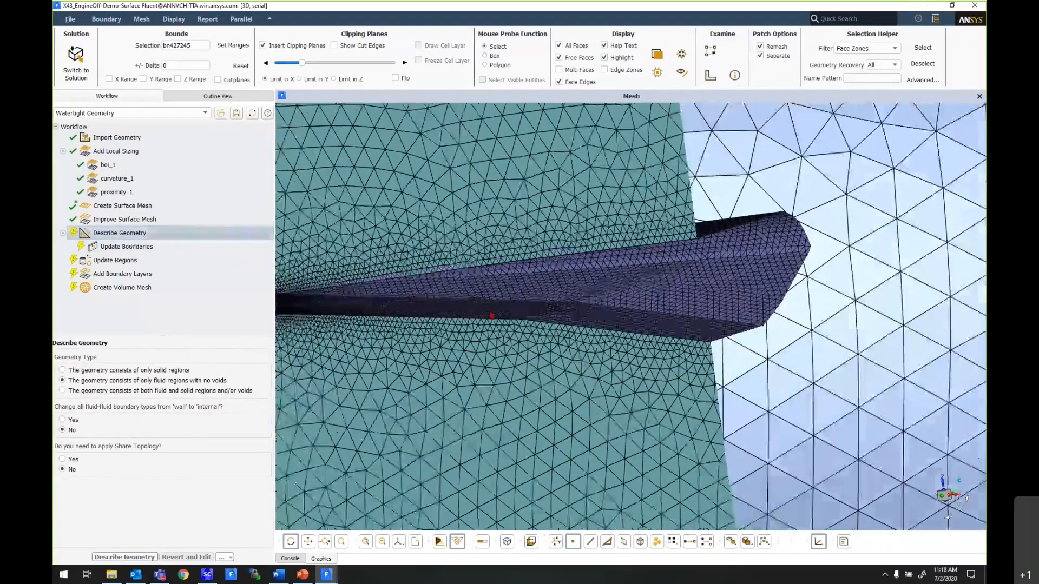
{"action": "scroll", "coordinate": [492, 315], "scroll_direction": "down", "scroll_amount": 5}
{"action": "left_click_drag", "start_coordinate": [446, 372], "coordinate": [495, 373]}
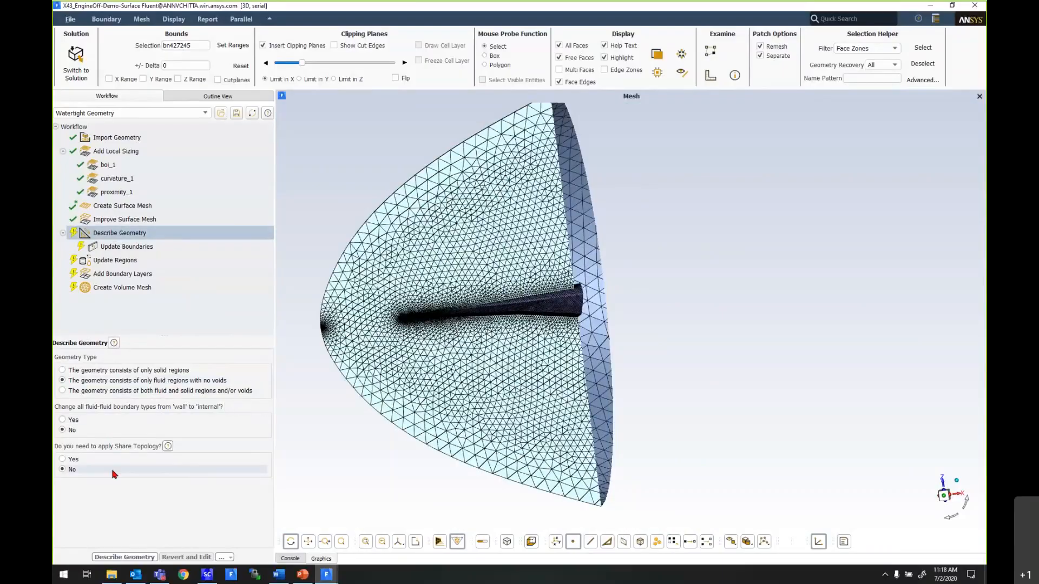
{"action": "left_click", "coordinate": [130, 557]}
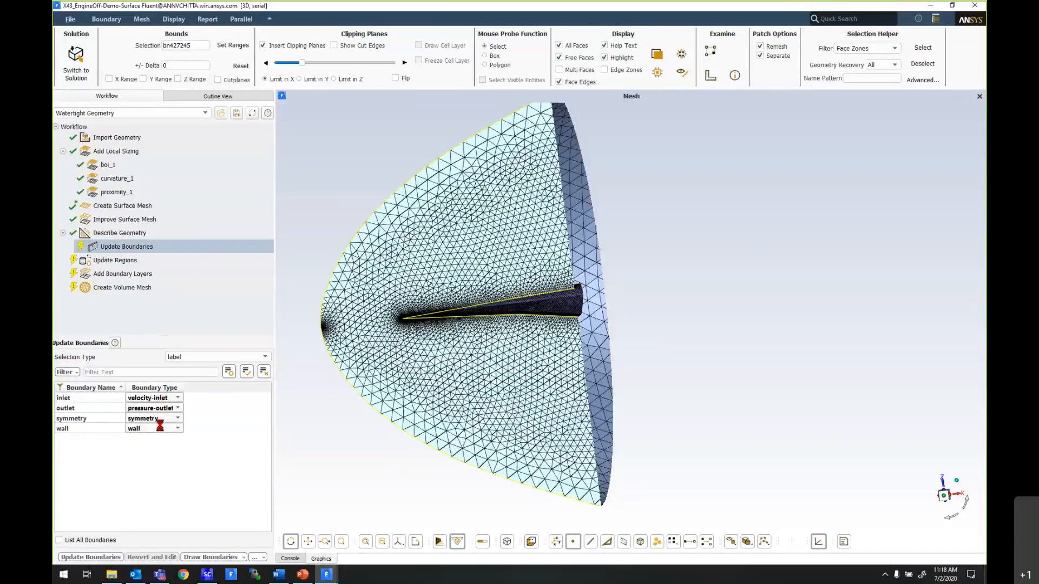
- Set the inlet boundary type to pressure-far-field and update the boundaries
{"action": "left_click", "coordinate": [176, 398]}
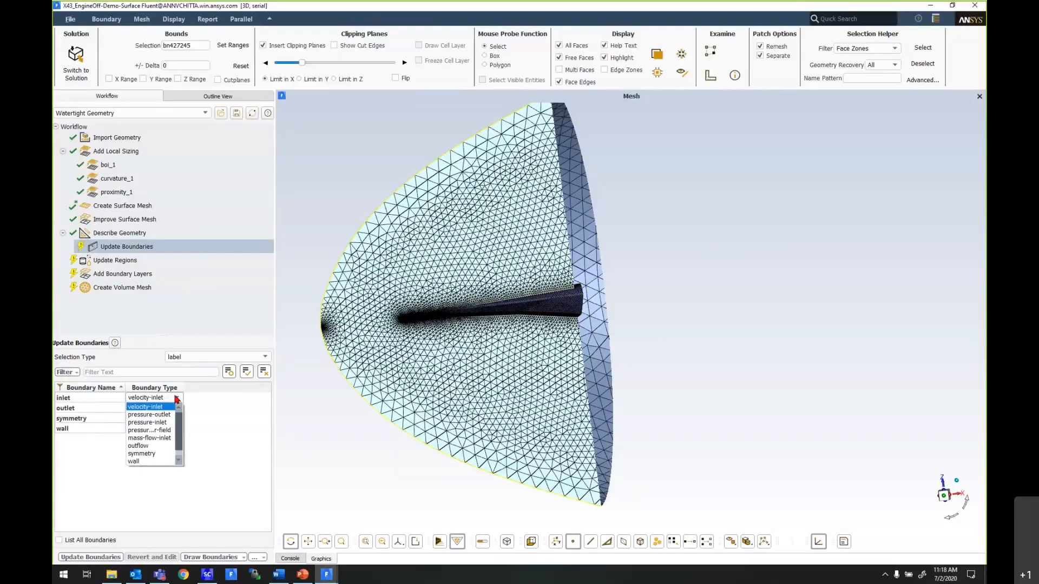
{"action": "left_click", "coordinate": [167, 424]}
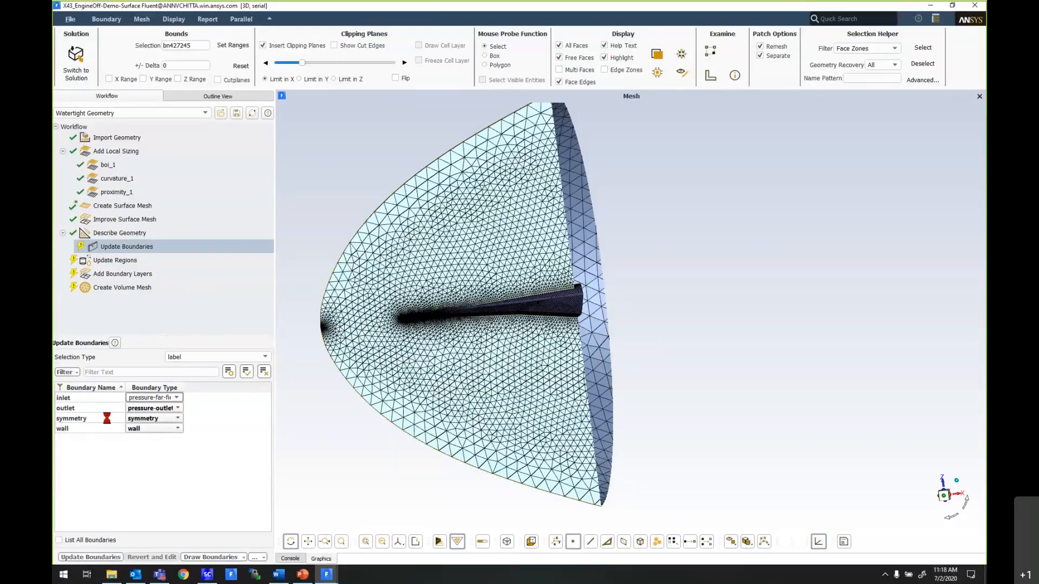
{"action": "left_click", "coordinate": [100, 557]}
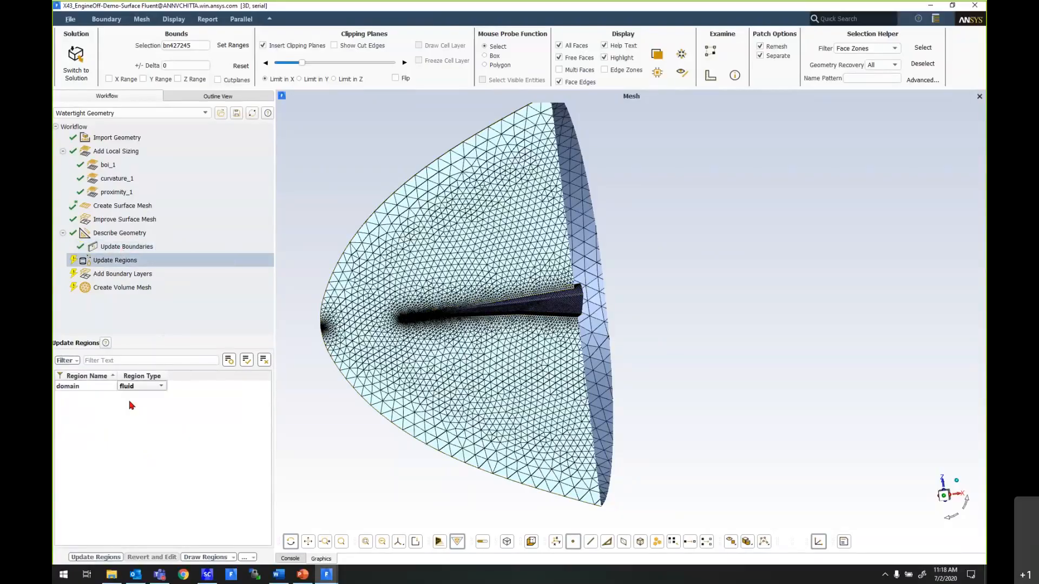
- Keep the domain region type as fluid and update the regions
{"action": "left_click", "coordinate": [144, 388]}
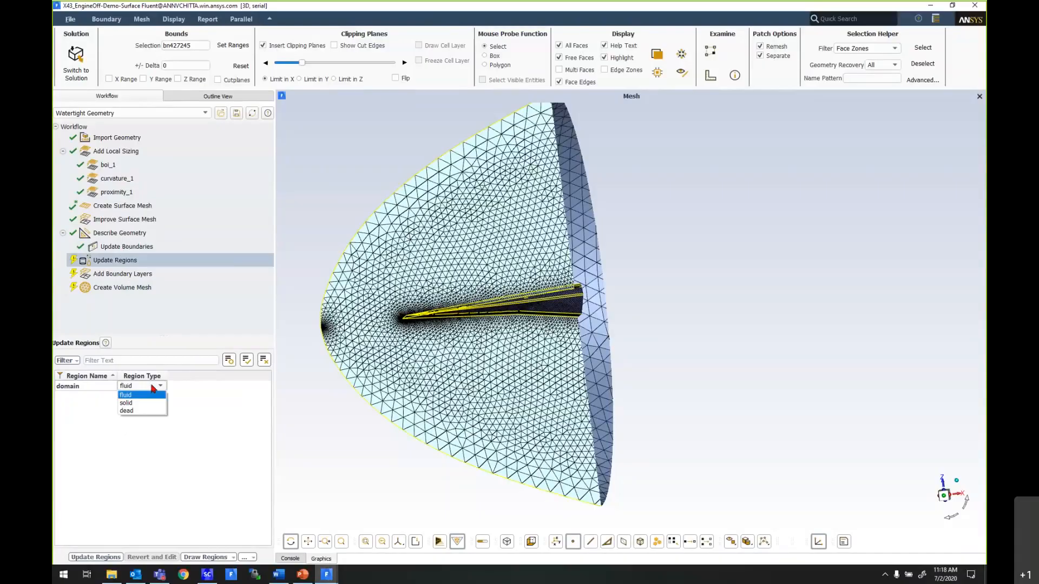
{"action": "left_click", "coordinate": [147, 395]}
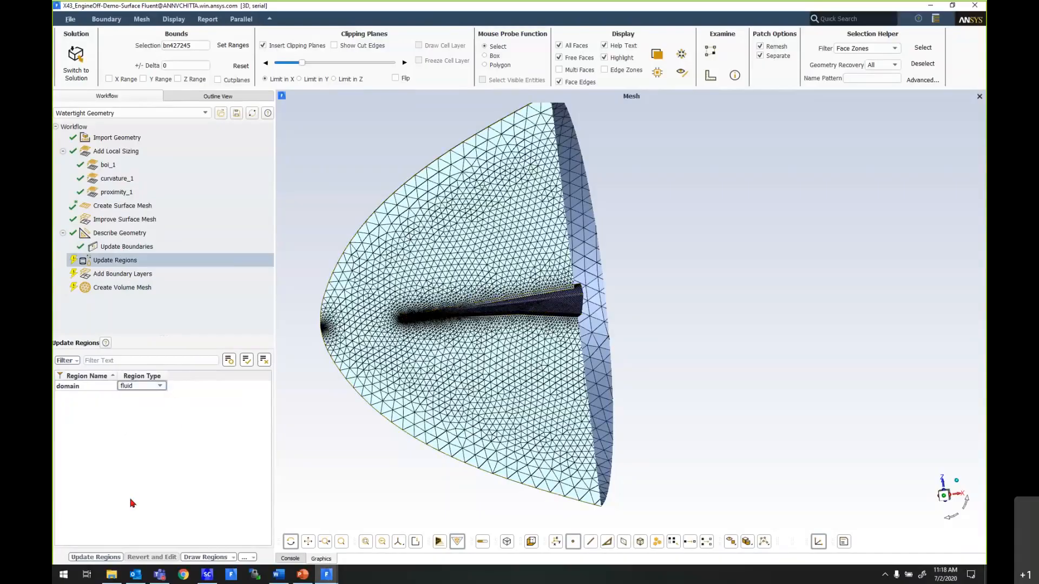
{"action": "left_click", "coordinate": [96, 557]}
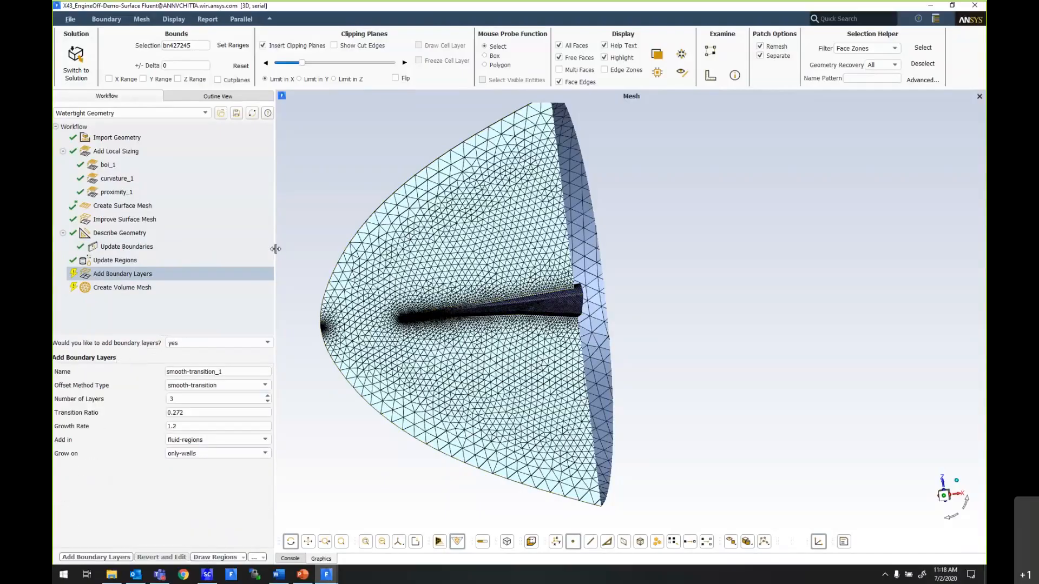
- Add smooth-transition boundary layers with 10 layers in the fluid regions
{"action": "left_click_drag", "start_coordinate": [278, 250], "coordinate": [305, 252]}
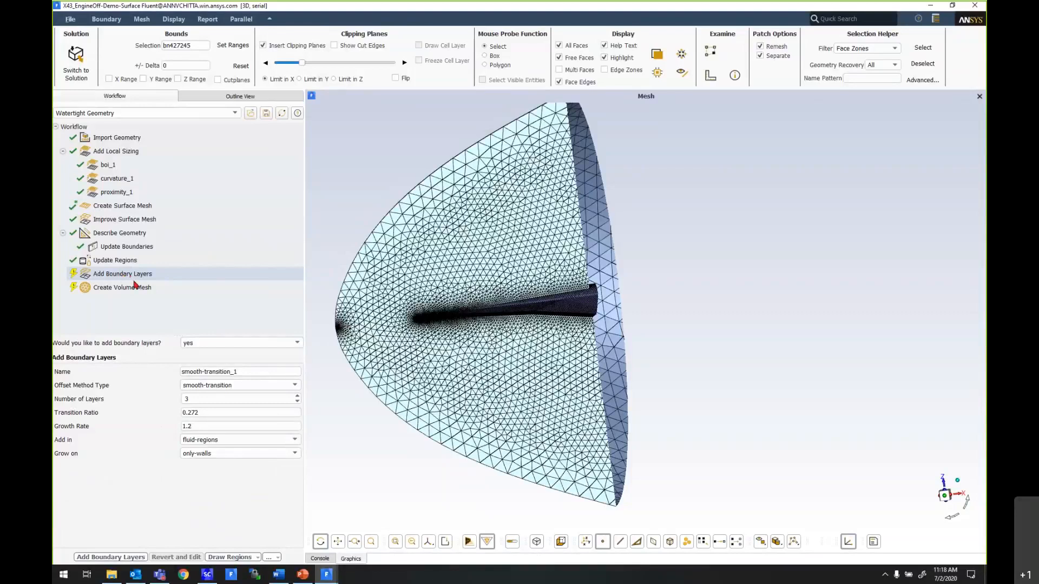
{"action": "left_click", "coordinate": [130, 276]}
{"action": "left_click", "coordinate": [243, 387]}
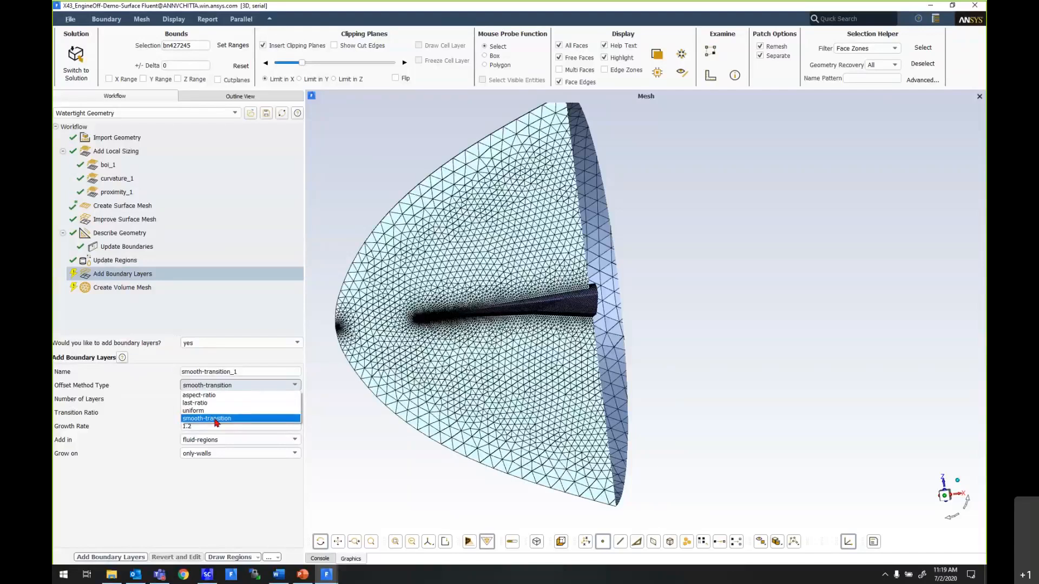
{"action": "left_click", "coordinate": [215, 420]}
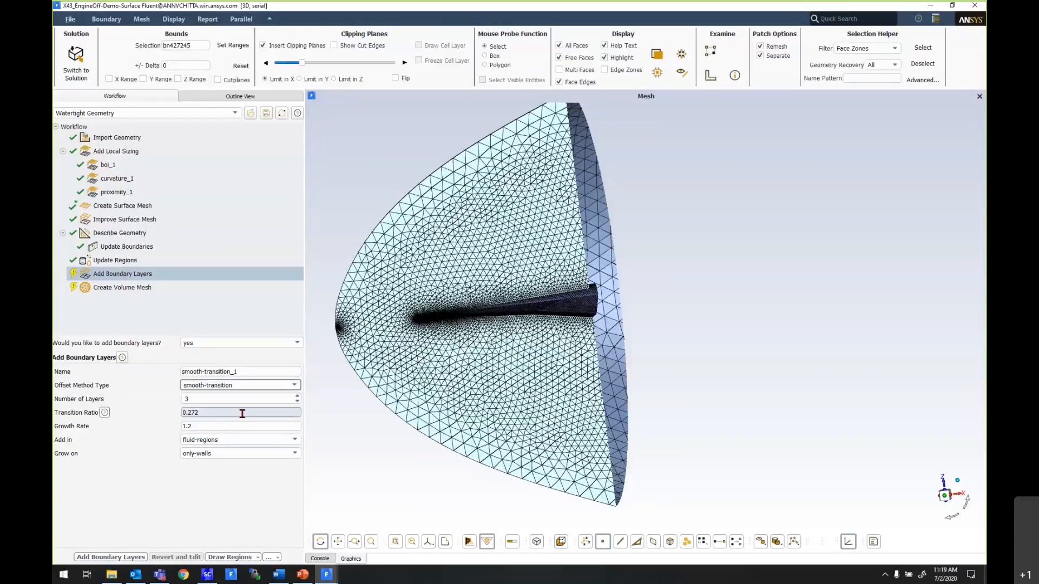
{"action": "double_click", "coordinate": [216, 399]}
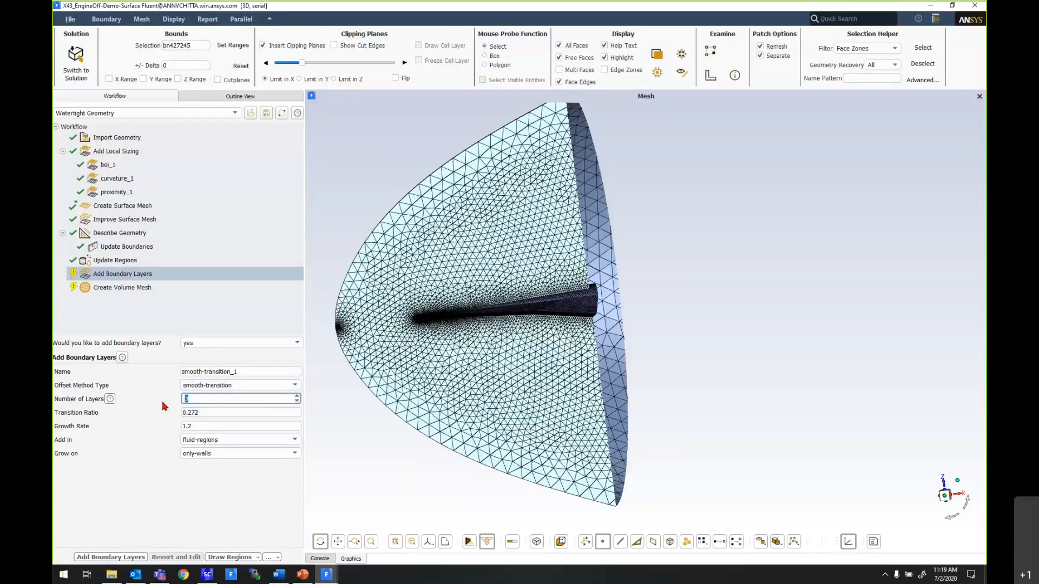
{"action": "type", "text": "10"}
{"action": "left_click", "coordinate": [229, 441]}
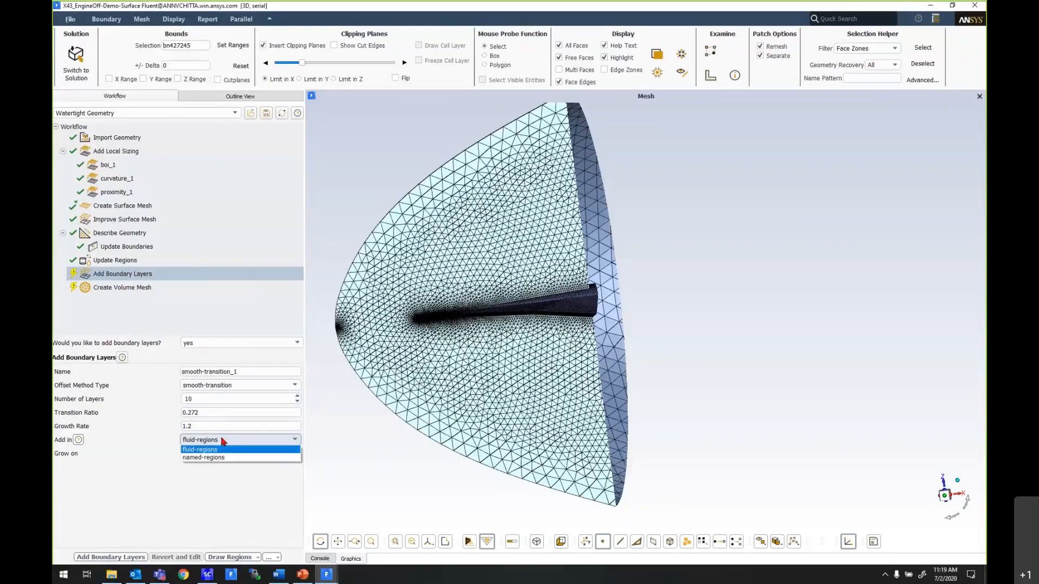
{"action": "left_click", "coordinate": [229, 450]}
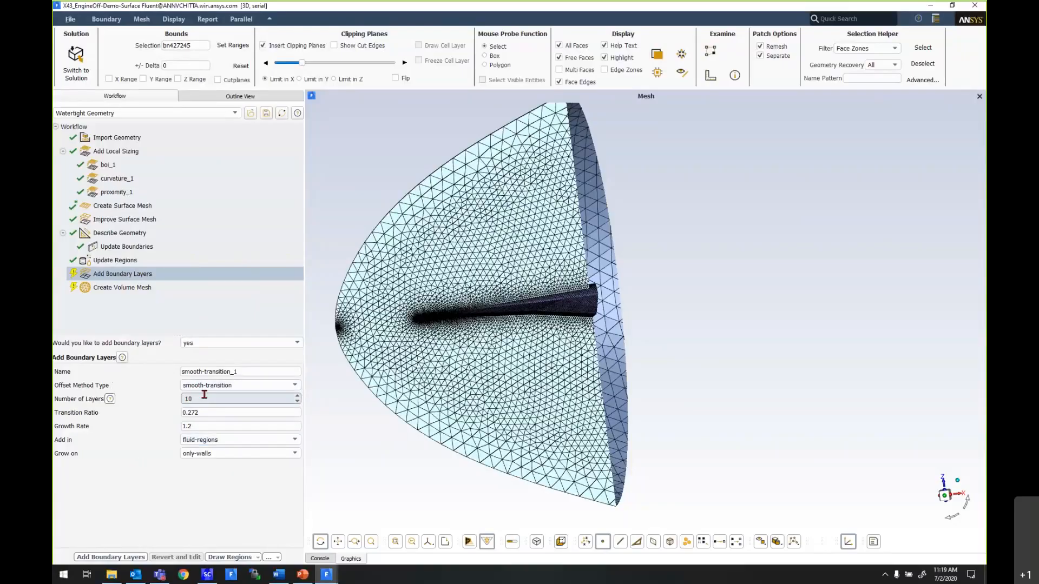
{"action": "left_click", "coordinate": [116, 557]}
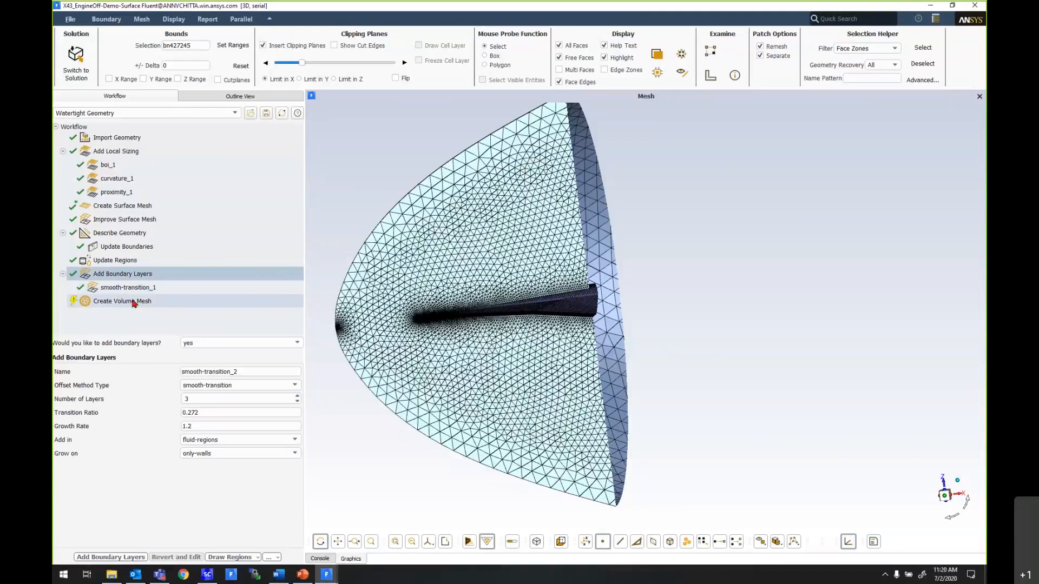
- In the Create Volume Mesh task, choose poly-hexcore as the fill type for the volume mesh
{"action": "left_click", "coordinate": [134, 303]}
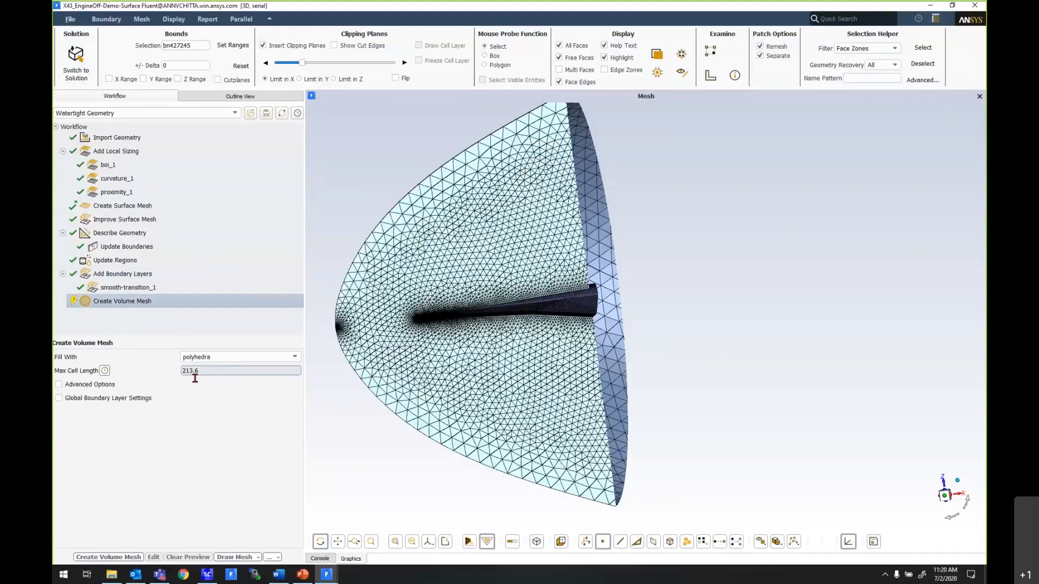
{"action": "left_click", "coordinate": [236, 358]}
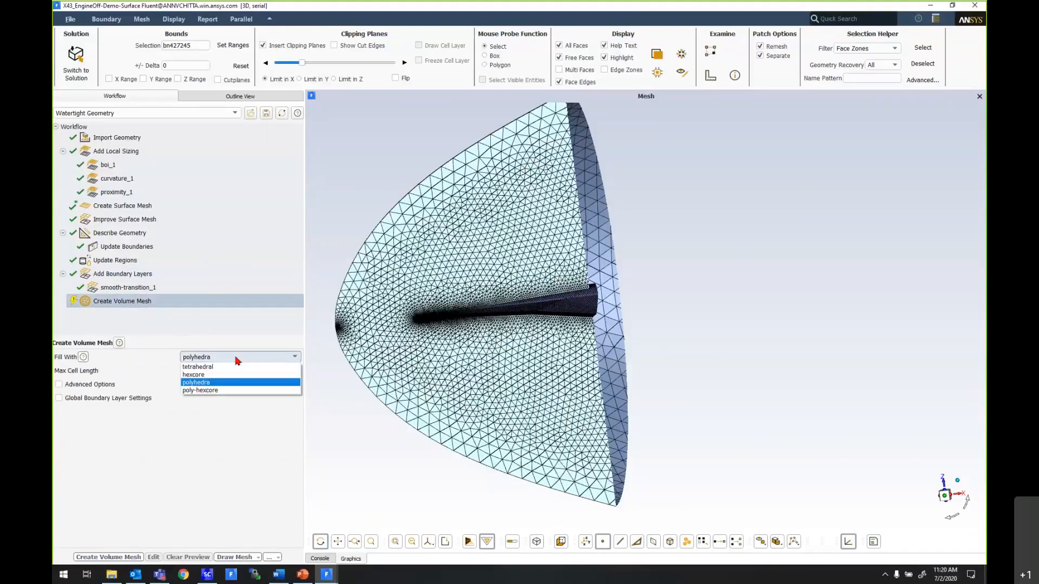
{"action": "left_click", "coordinate": [219, 390]}
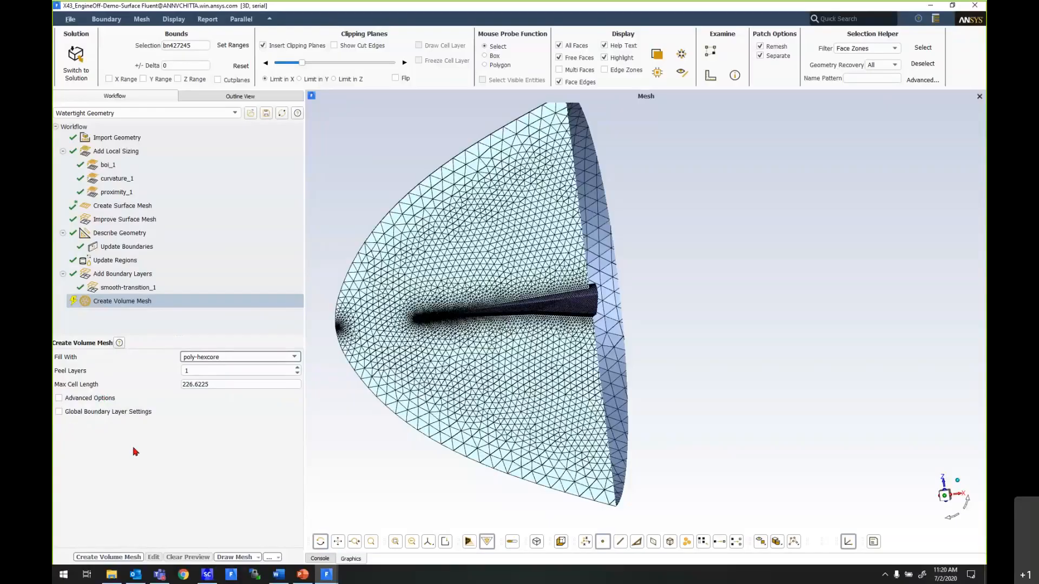
{"action": "left_click", "coordinate": [126, 557]}
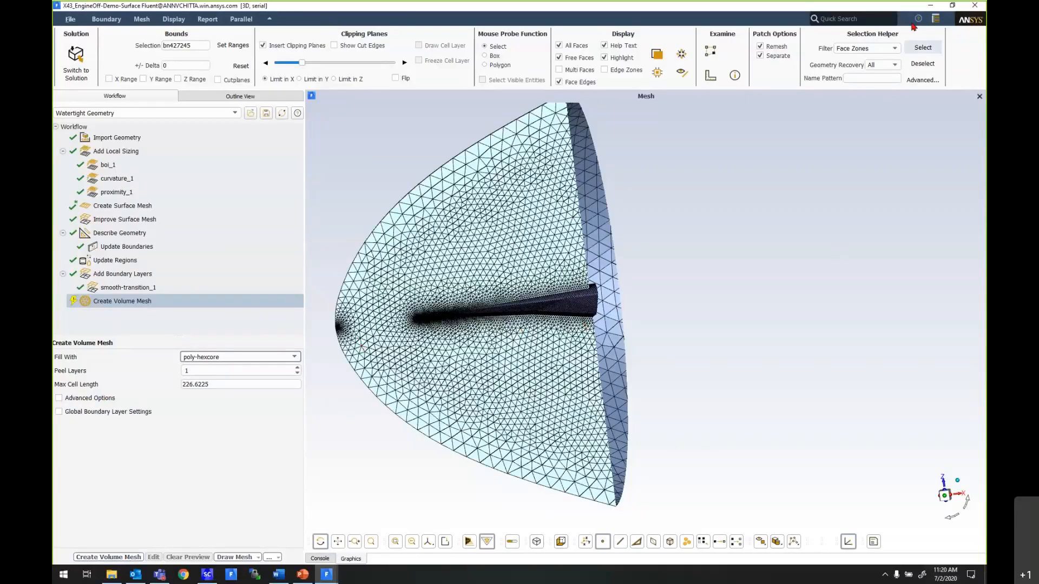
- Switch to the X43_EngineOff-Demo-Volume Fluent session and examine the volume mesh on the symmetry plane and outer boundaries
{"action": "left_click", "coordinate": [931, 6]}
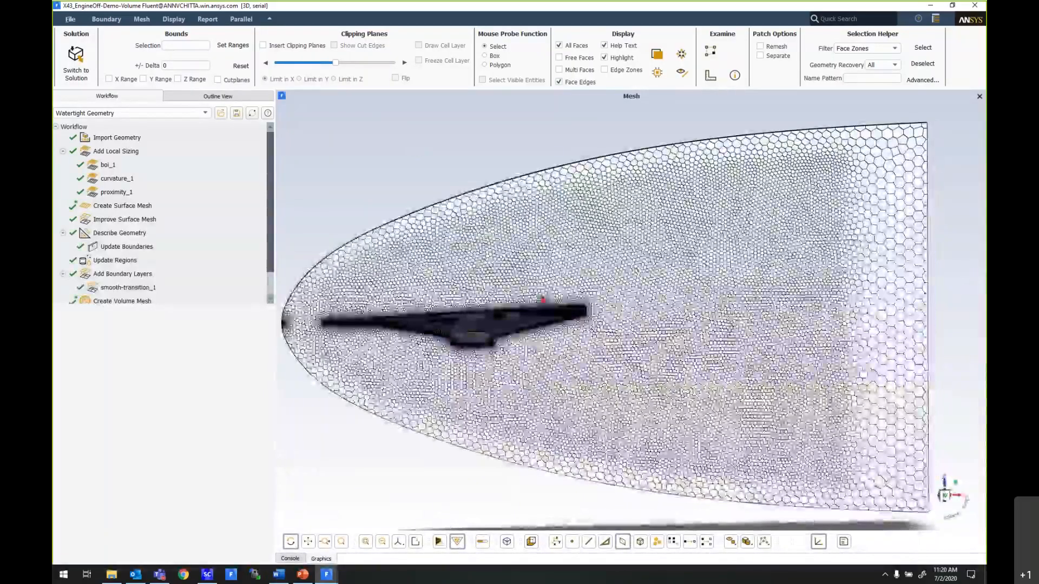
{"action": "mouse_move", "coordinate": [418, 150]}
{"action": "left_mouse_down"}
{"action": "mouse_move", "coordinate": [531, 304]}
{"action": "mouse_move", "coordinate": [584, 304]}
{"action": "left_mouse_up"}
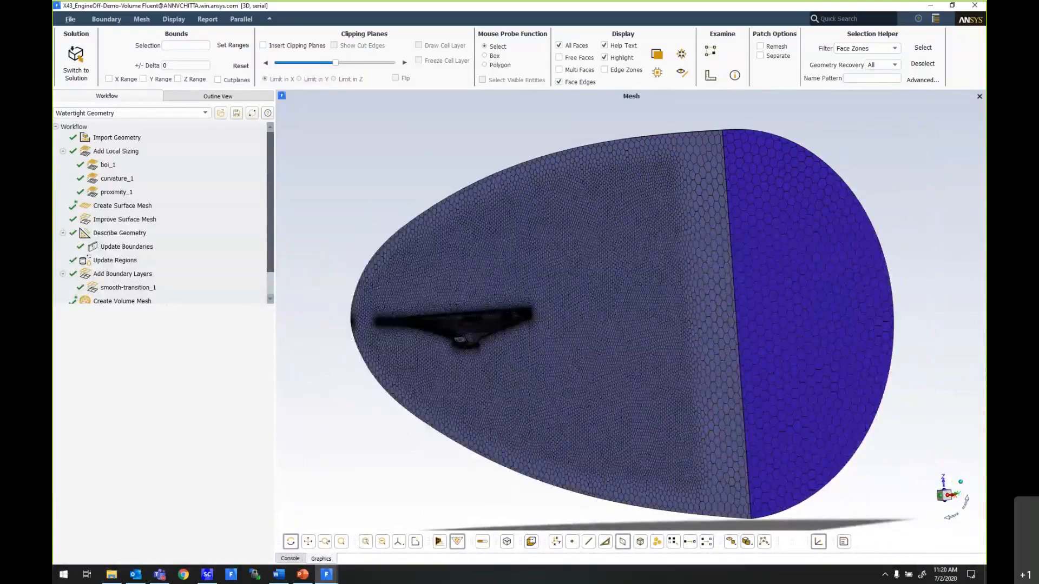
{"action": "left_click_drag", "start_coordinate": [599, 350], "coordinate": [546, 257]}
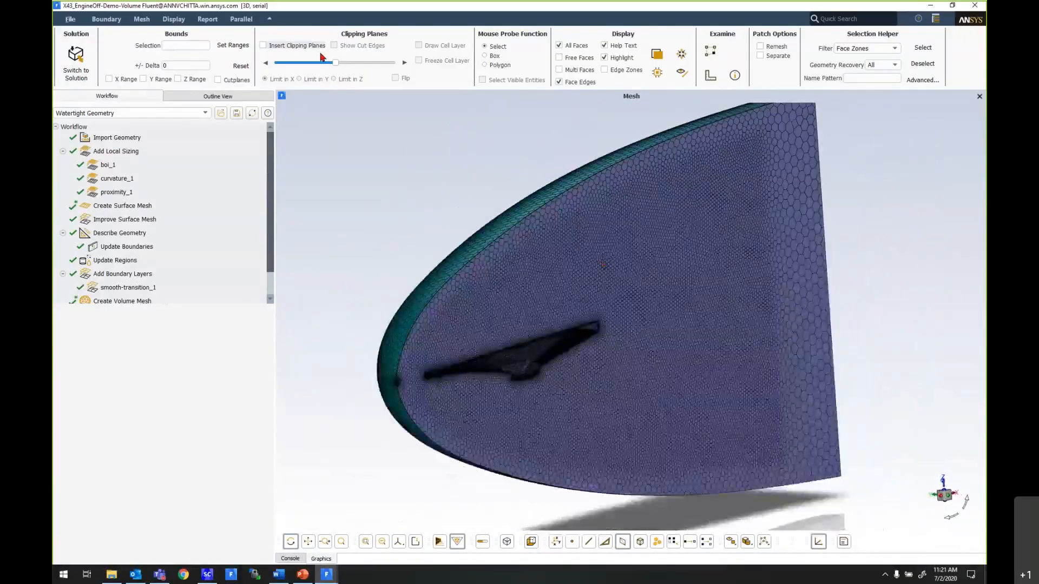
- Clip the volume mesh in X through the vehicle, draw the cell layer, and examine the cells around the body
{"action": "left_click", "coordinate": [290, 47]}
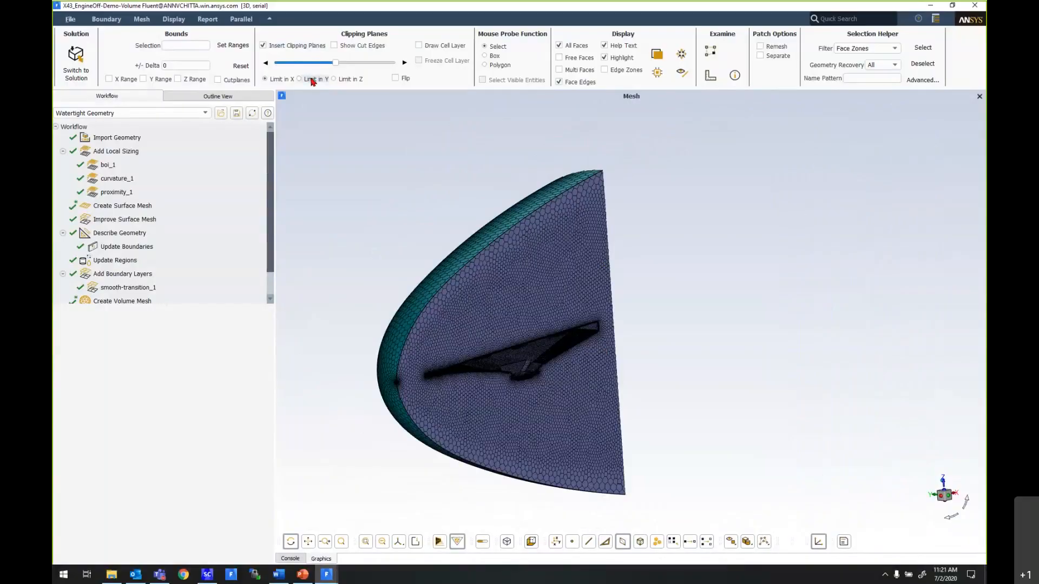
{"action": "left_click_drag", "start_coordinate": [336, 63], "coordinate": [314, 66]}
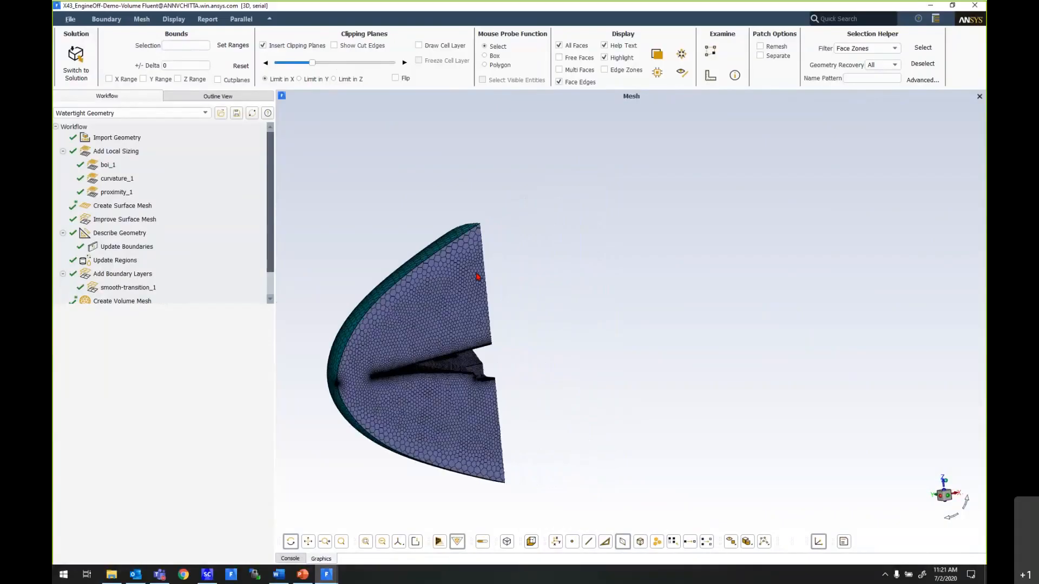
{"action": "left_click", "coordinate": [443, 45]}
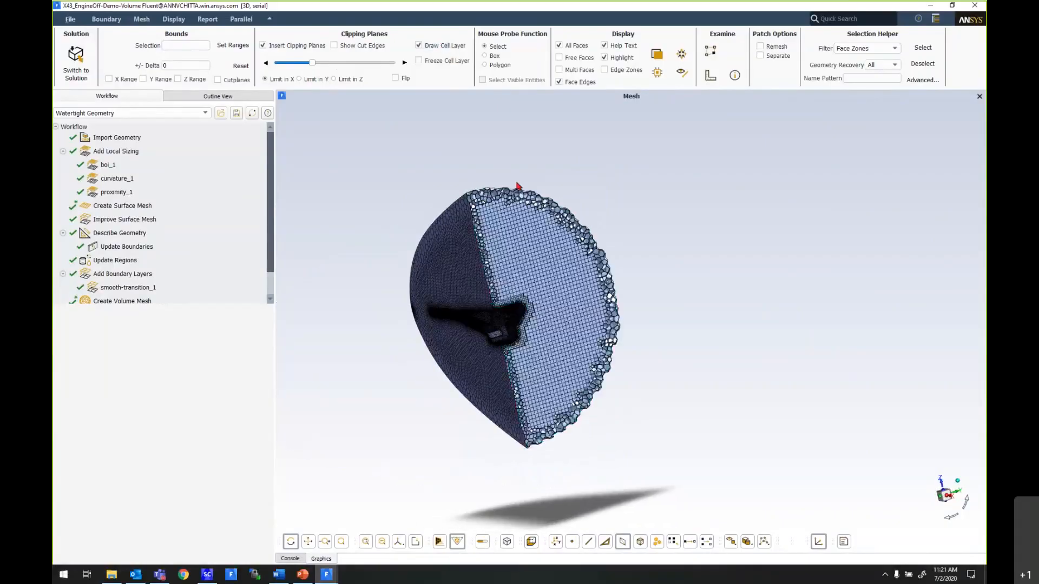
{"action": "left_click_drag", "start_coordinate": [516, 185], "coordinate": [598, 325]}
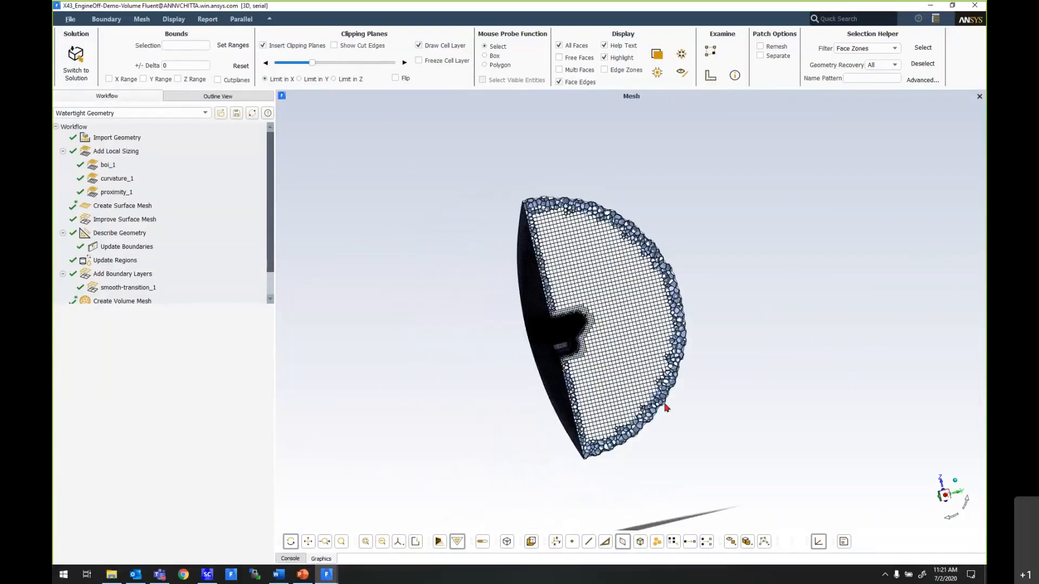
{"action": "scroll", "coordinate": [588, 325], "scroll_direction": "up", "scroll_amount": 5}
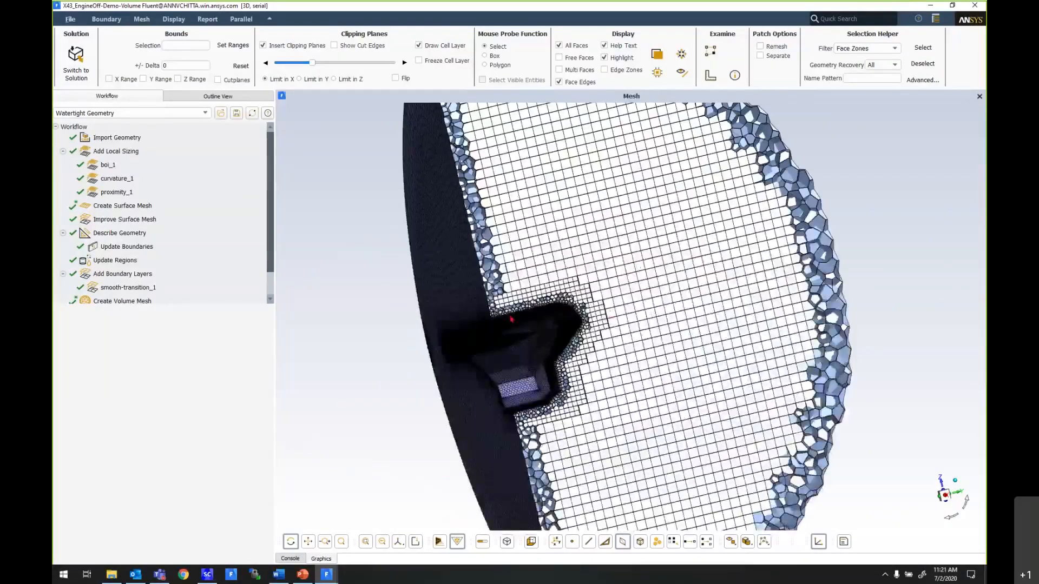
- Examine the boundary layers and the polyhedral-to-hex transition around the vehicle body in the X-clipped cell layer
{"action": "scroll", "coordinate": [510, 319], "scroll_direction": "up", "scroll_amount": 8}
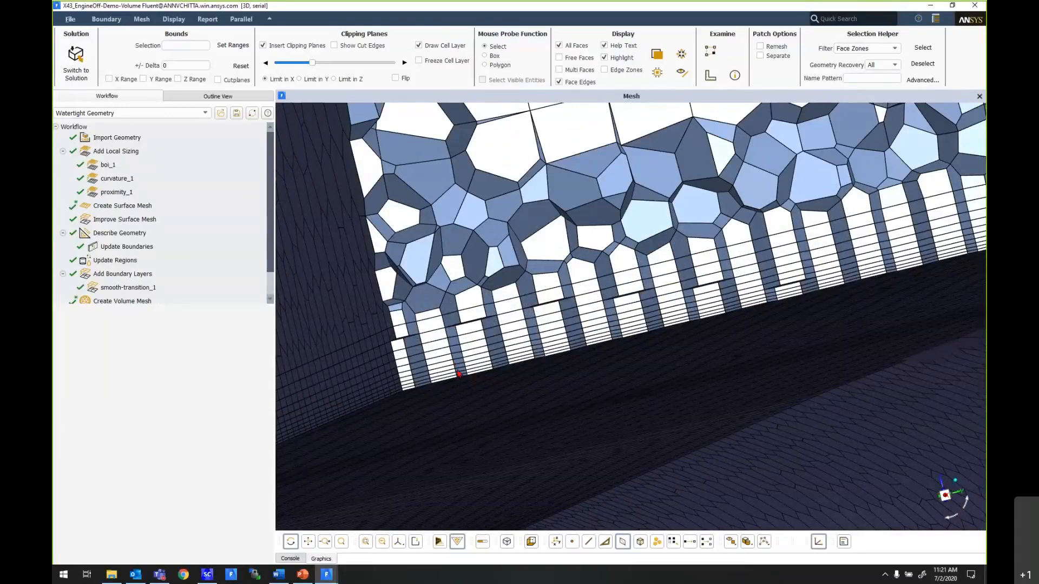
{"action": "scroll", "coordinate": [457, 373], "scroll_direction": "down", "scroll_amount": 6}
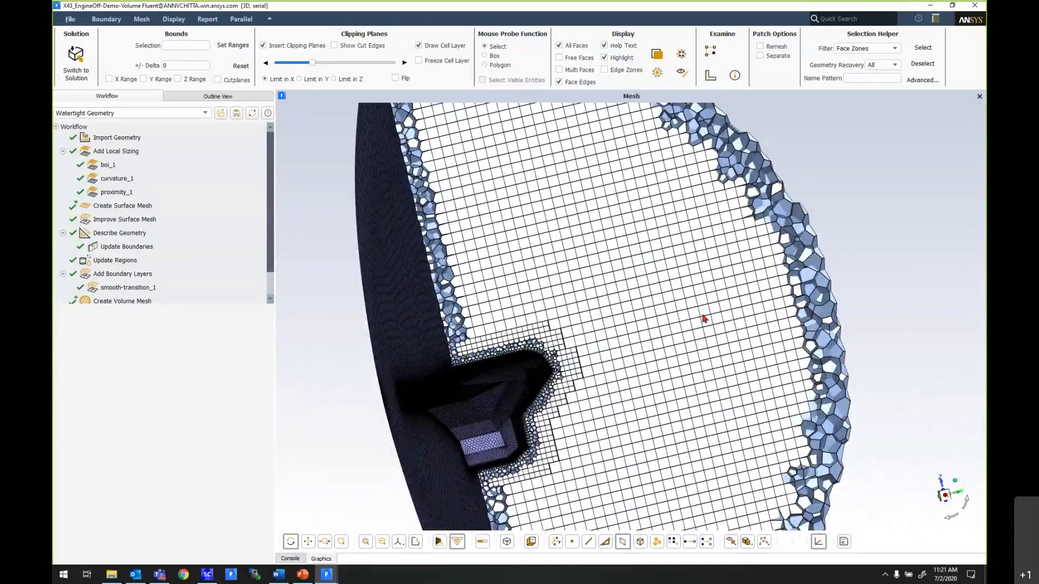
{"action": "scroll", "coordinate": [500, 325], "scroll_direction": "up", "scroll_amount": 3}
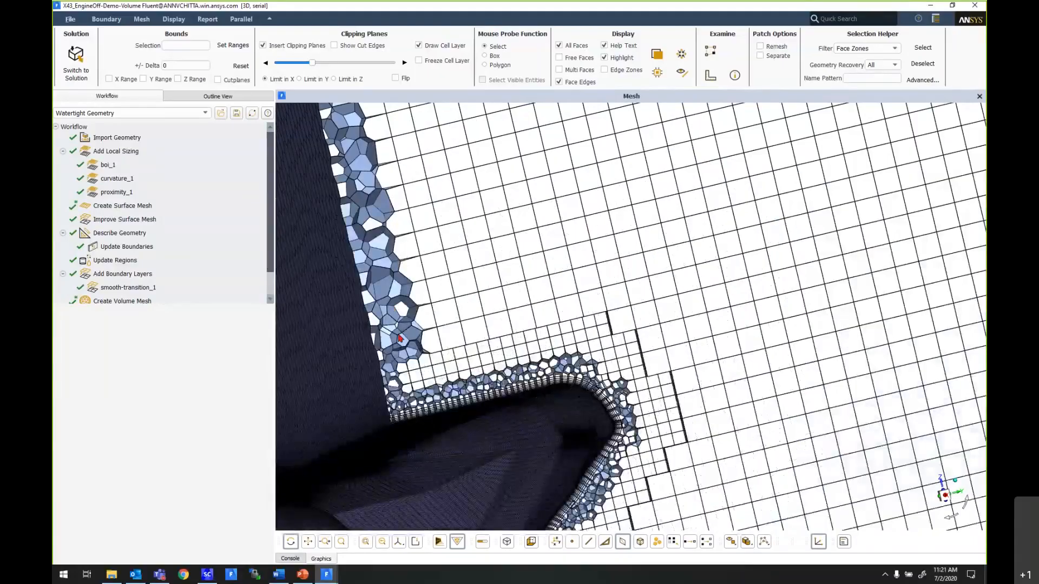
{"action": "scroll", "coordinate": [399, 338], "scroll_direction": "up", "scroll_amount": 3}
{"action": "scroll", "coordinate": [622, 447], "scroll_direction": "up", "scroll_amount": 3}
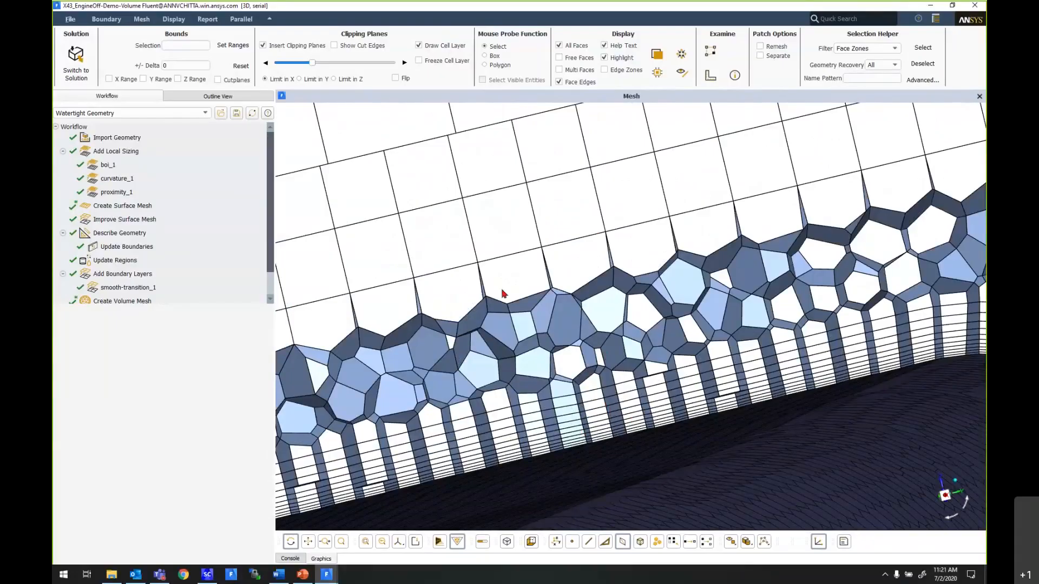
{"action": "scroll", "coordinate": [518, 239], "scroll_direction": "down", "scroll_amount": 10}
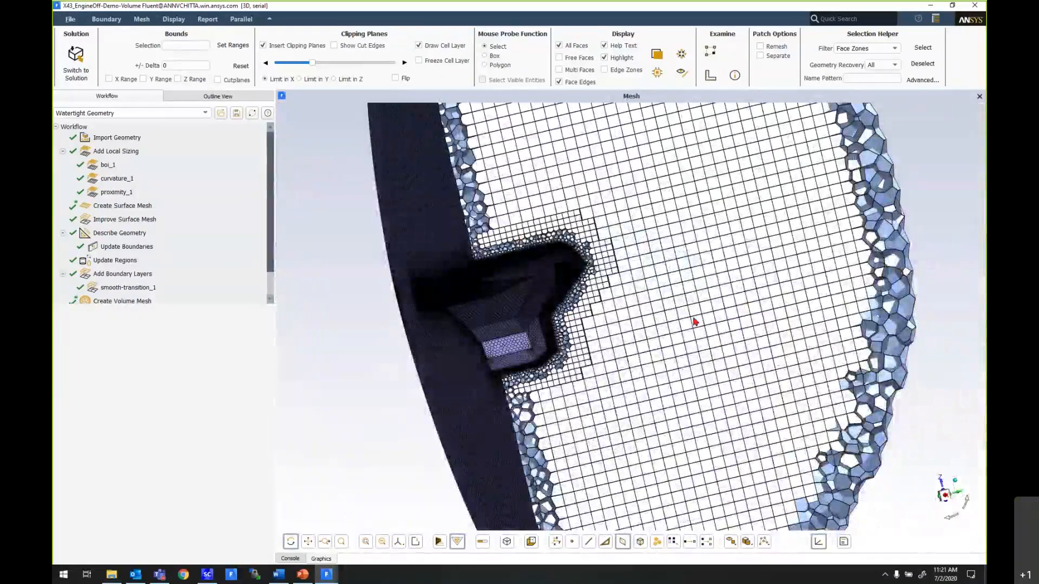
{"action": "left_click_drag", "start_coordinate": [620, 285], "coordinate": [698, 298]}
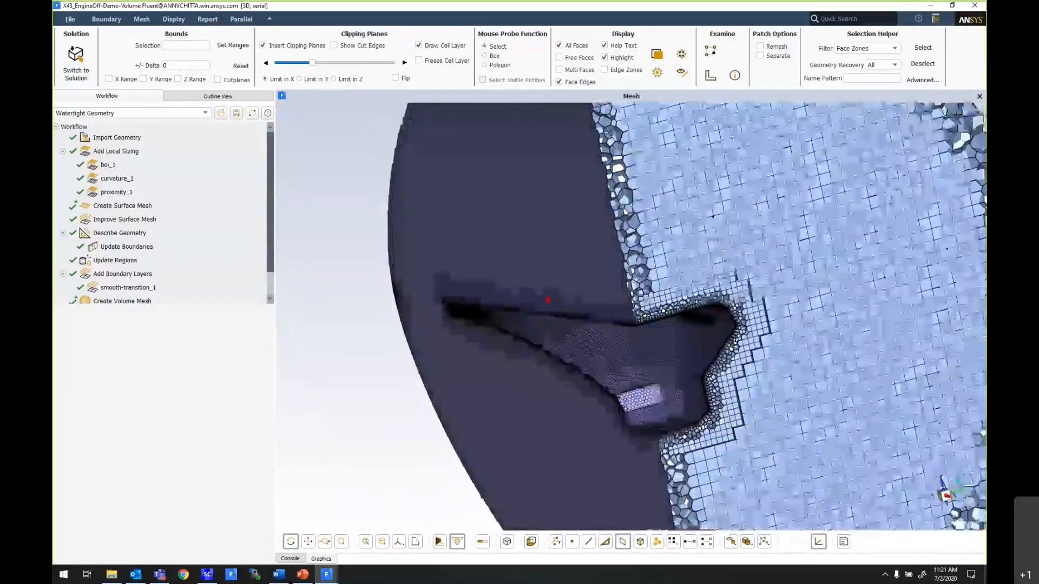
{"action": "scroll", "coordinate": [551, 301], "scroll_direction": "down", "scroll_amount": 4}
{"action": "scroll", "coordinate": [656, 335], "scroll_direction": "up", "scroll_amount": 5}
- Switch the clipping plane from X to Z, shift it along the vehicle's height, and redraw the cell layer there
{"action": "left_click_drag", "start_coordinate": [656, 335], "coordinate": [722, 358]}
{"action": "scroll", "coordinate": [535, 373], "scroll_direction": "down", "scroll_amount": 5}
{"action": "mouse_move", "coordinate": [535, 373]}
{"action": "left_mouse_down"}
{"action": "mouse_move", "coordinate": [637, 348]}
{"action": "mouse_move", "coordinate": [515, 303]}
{"action": "mouse_move", "coordinate": [520, 336]}
{"action": "mouse_move", "coordinate": [500, 316]}
{"action": "left_mouse_up"}
{"action": "left_click", "coordinate": [418, 45]}
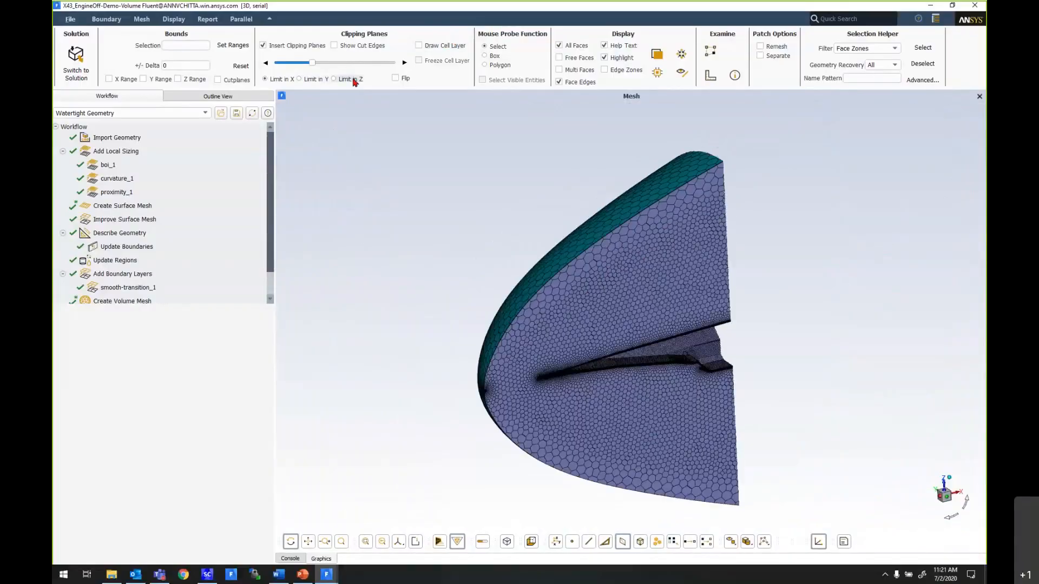
{"action": "left_click", "coordinate": [354, 79]}
{"action": "scroll", "coordinate": [468, 368], "scroll_direction": "down", "scroll_amount": 5}
{"action": "scroll", "coordinate": [723, 329], "scroll_direction": "up", "scroll_amount": 2}
{"action": "mouse_move", "coordinate": [306, 66]}
{"action": "left_mouse_down"}
{"action": "mouse_move", "coordinate": [345, 71]}
{"action": "mouse_move", "coordinate": [335, 70]}
{"action": "left_mouse_up"}
{"action": "left_click", "coordinate": [418, 45]}
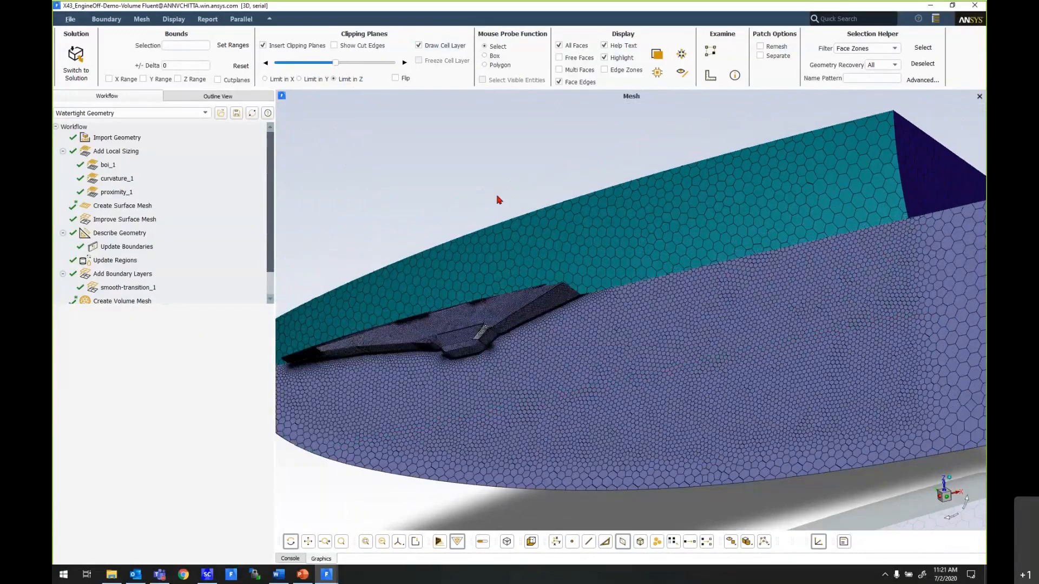
- Examine the Z-clipped cell layer around the vehicle and in the refined region behind it, and minimize the Fluent session
{"action": "left_click_drag", "start_coordinate": [496, 200], "coordinate": [736, 363]}
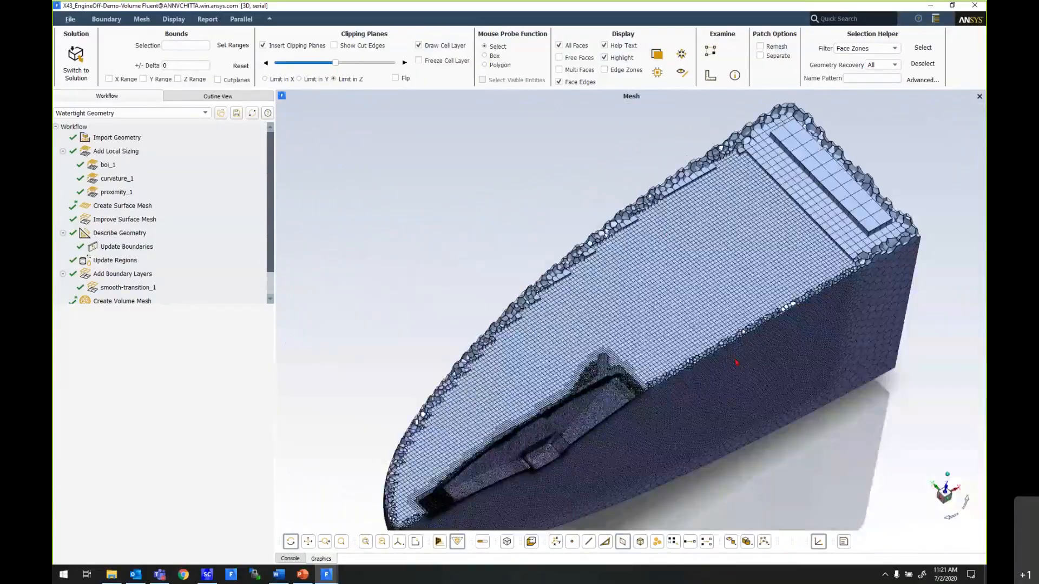
{"action": "scroll", "coordinate": [585, 446], "scroll_direction": "up", "scroll_amount": 4}
{"action": "left_click_drag", "start_coordinate": [586, 446], "coordinate": [562, 346]}
{"action": "scroll", "coordinate": [563, 345], "scroll_direction": "down", "scroll_amount": 3}
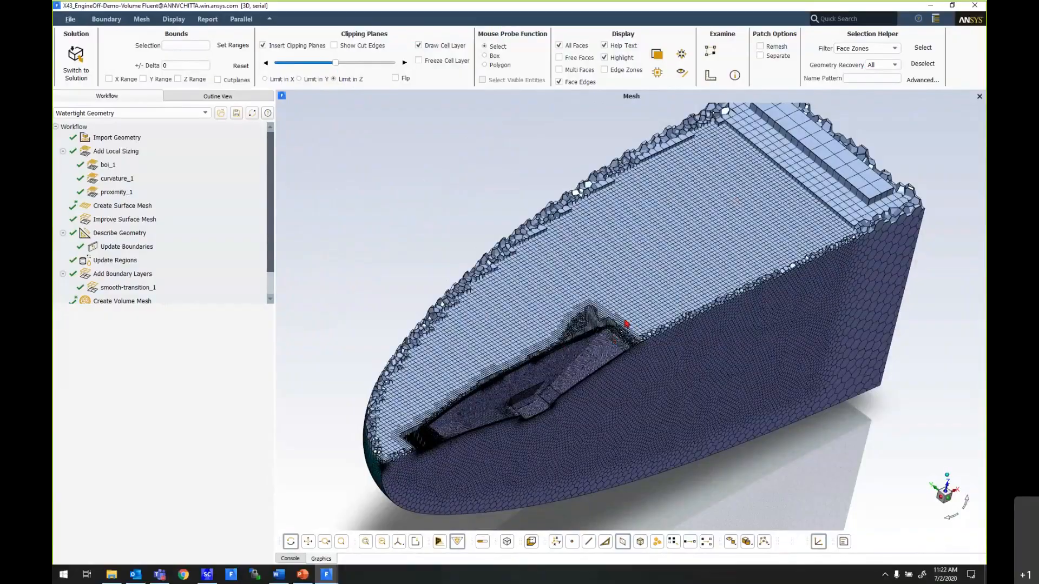
{"action": "scroll", "coordinate": [626, 323], "scroll_direction": "up", "scroll_amount": 2}
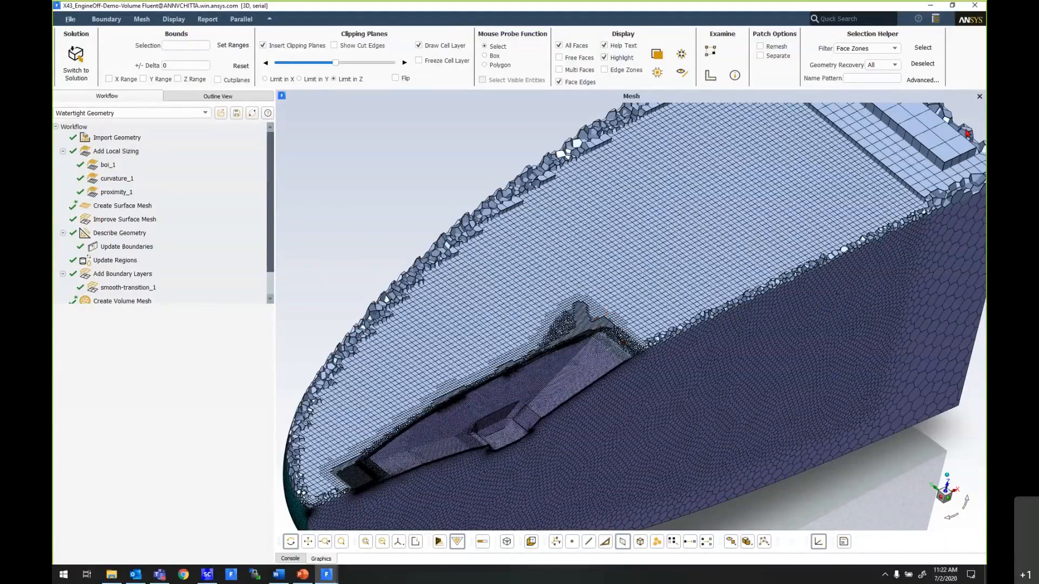
{"action": "scroll", "coordinate": [443, 235], "scroll_direction": "down", "scroll_amount": 5}
{"action": "left_click_drag", "start_coordinate": [476, 303], "coordinate": [499, 299]}
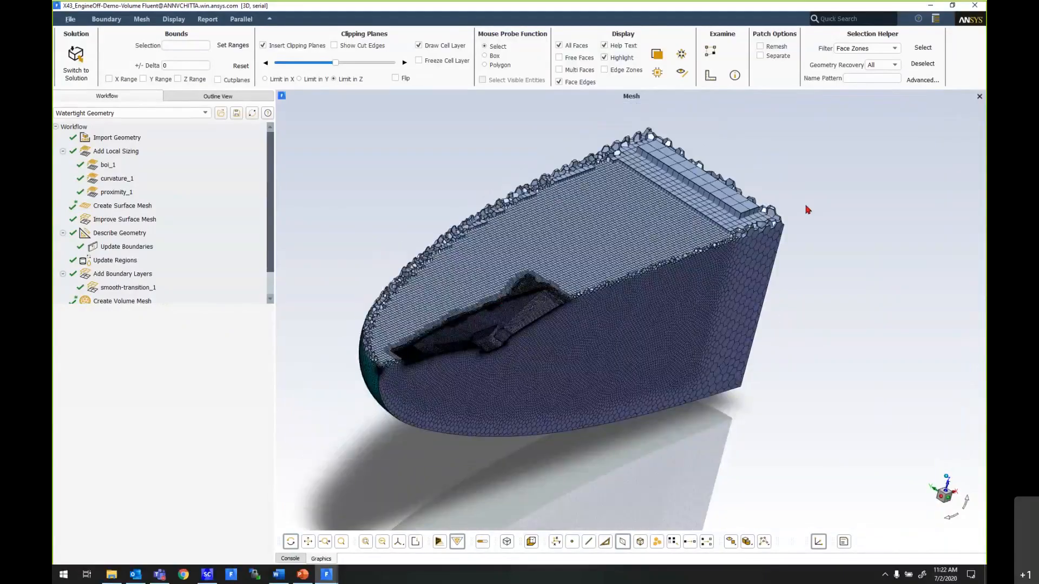
{"action": "left_click", "coordinate": [931, 6]}
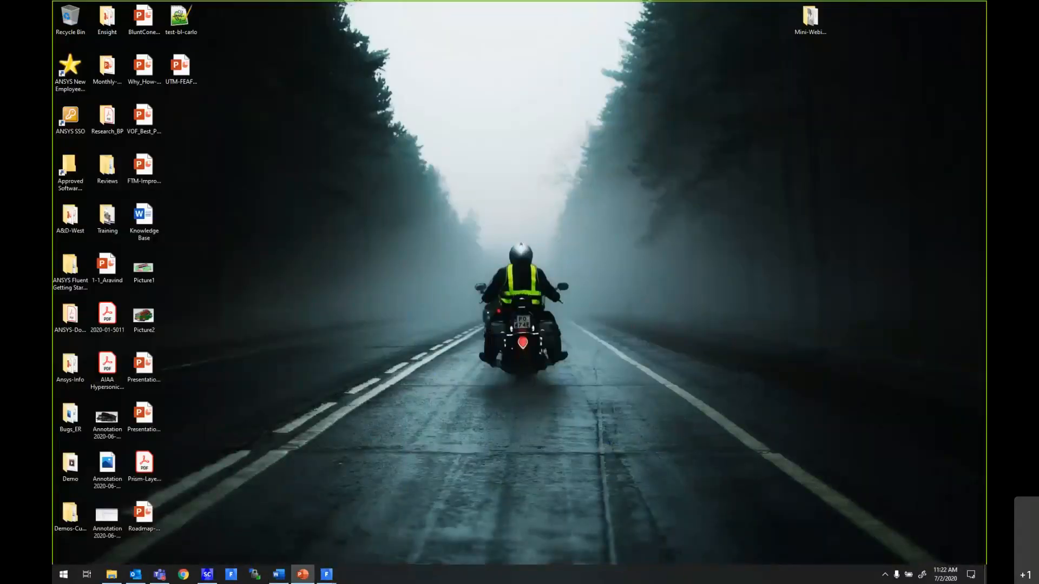